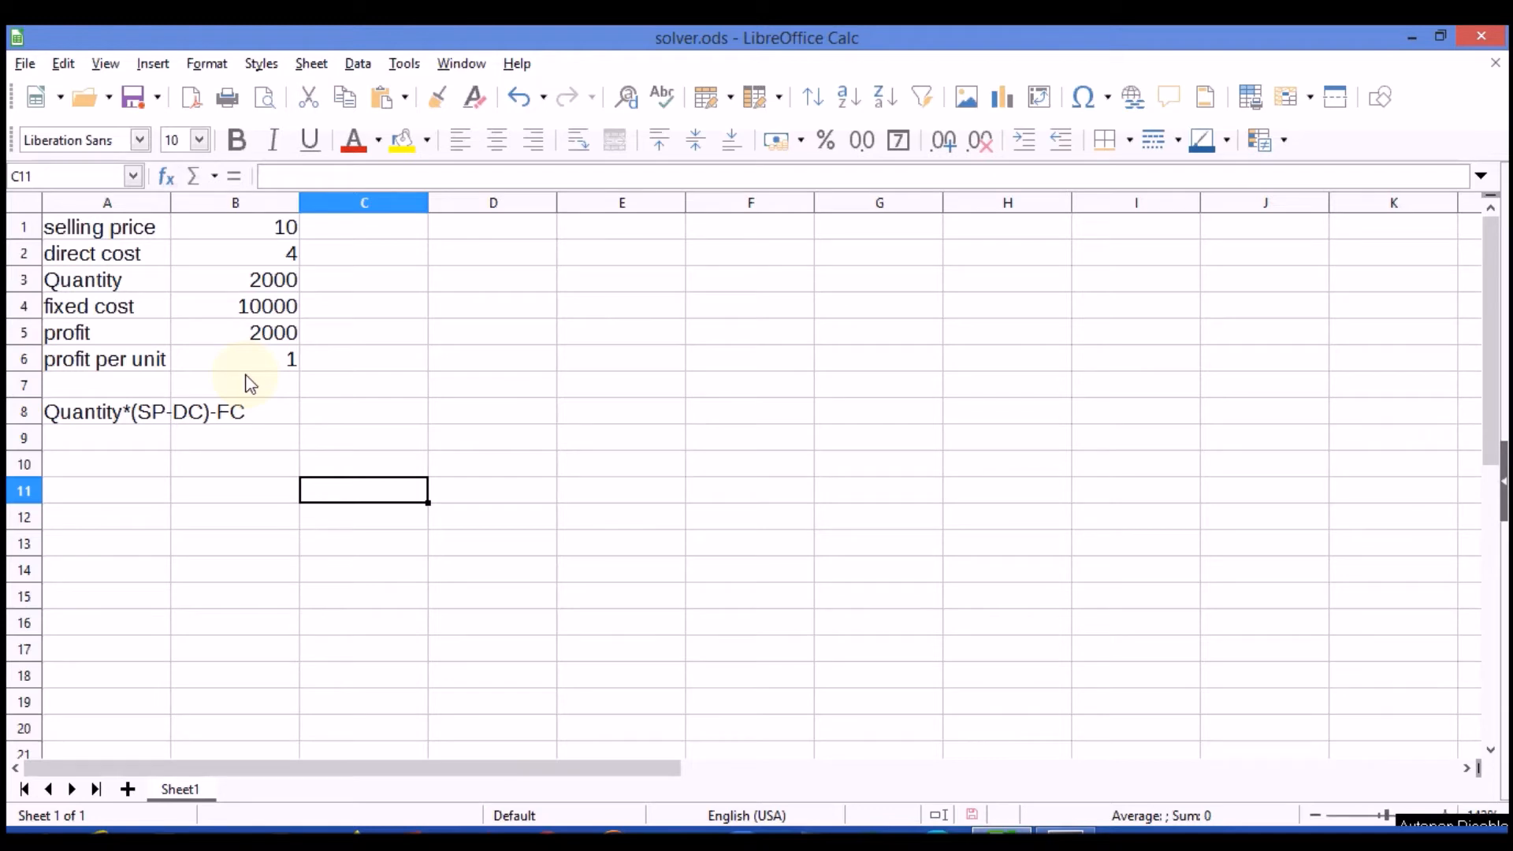
Enter the target profit 25000 in cell C5, beside the calculated profit
click(362, 336)
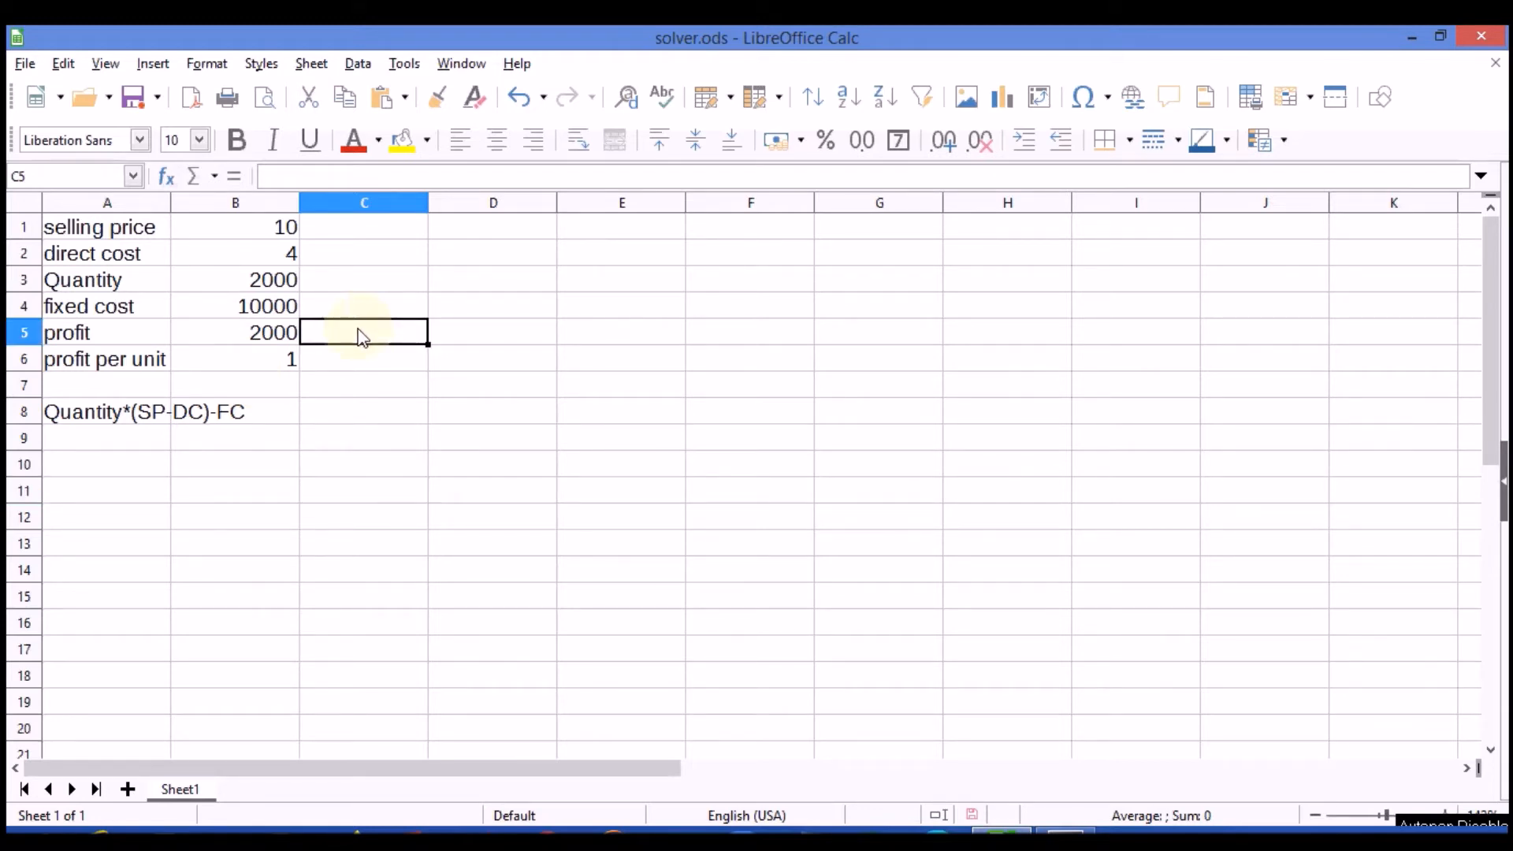
text(2500)
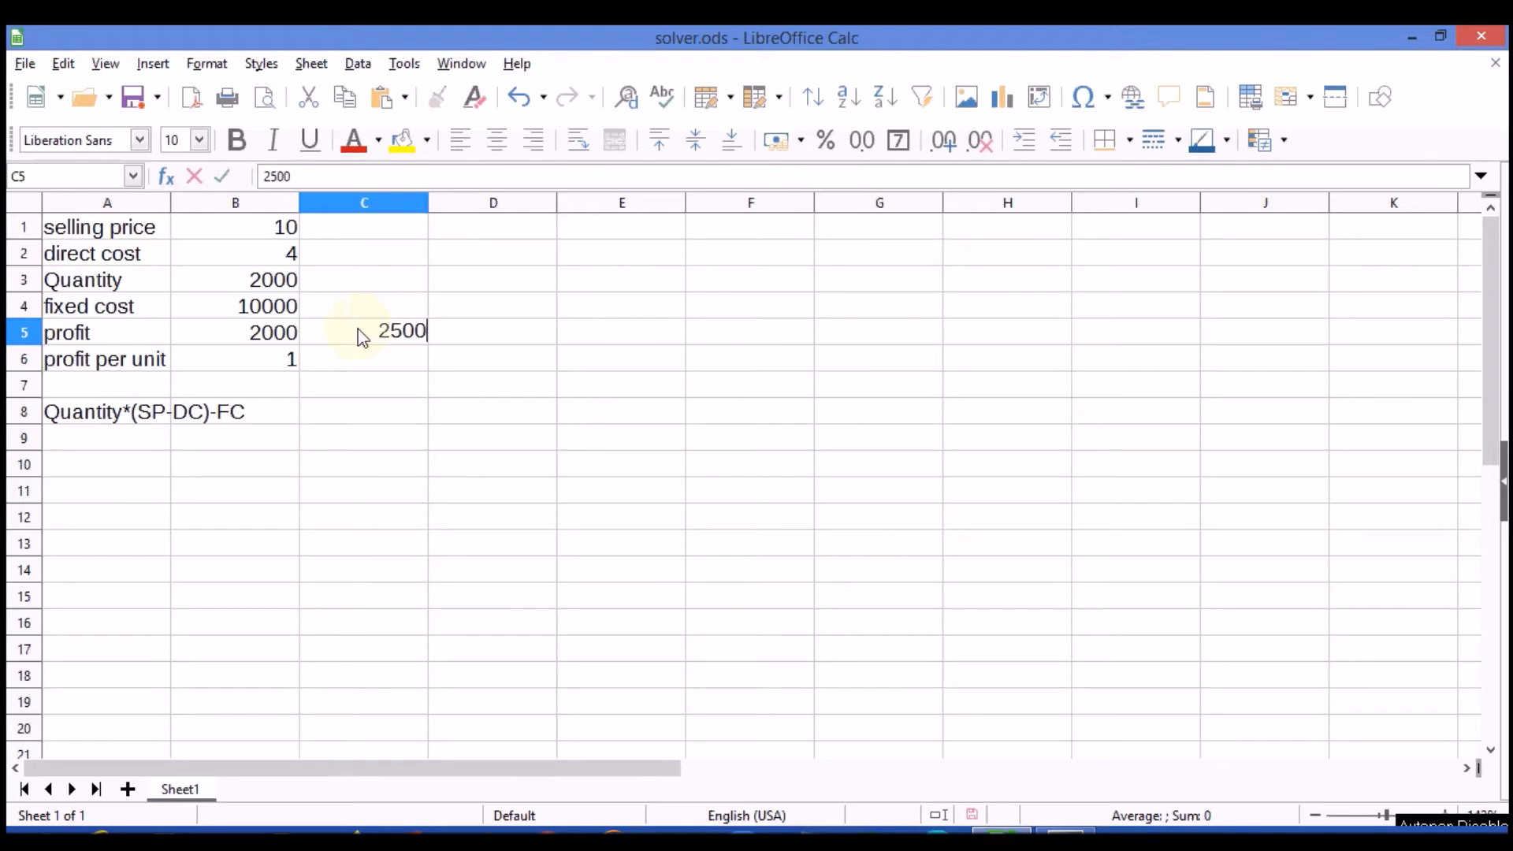
text(0)
Note the limits beside the inputs: "Max 15" in C1 for the selling price and "Min 3" in C2 for the direct cost
click(374, 235)
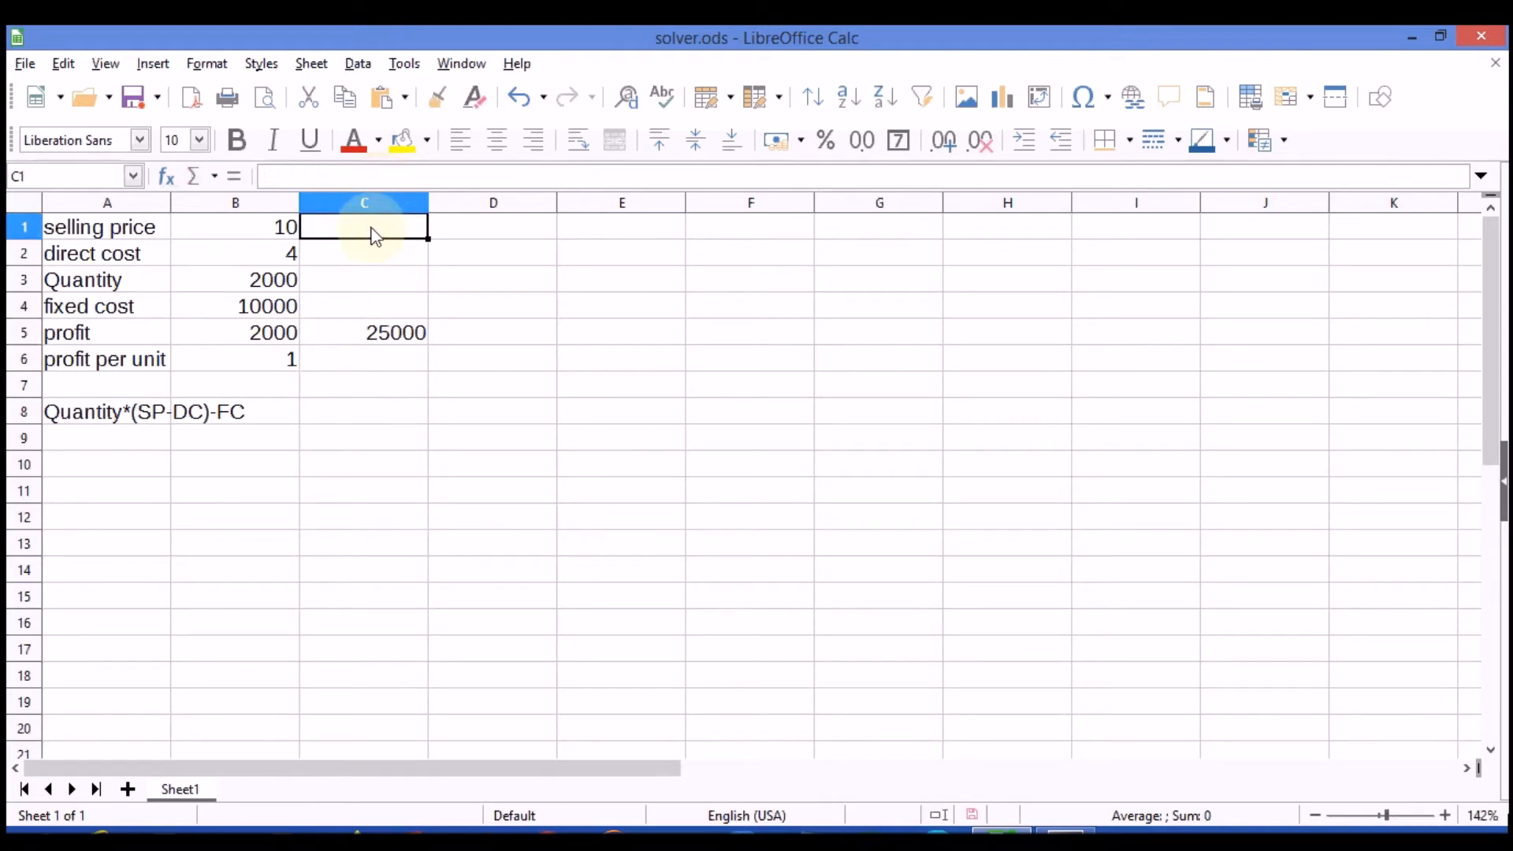
text(15)
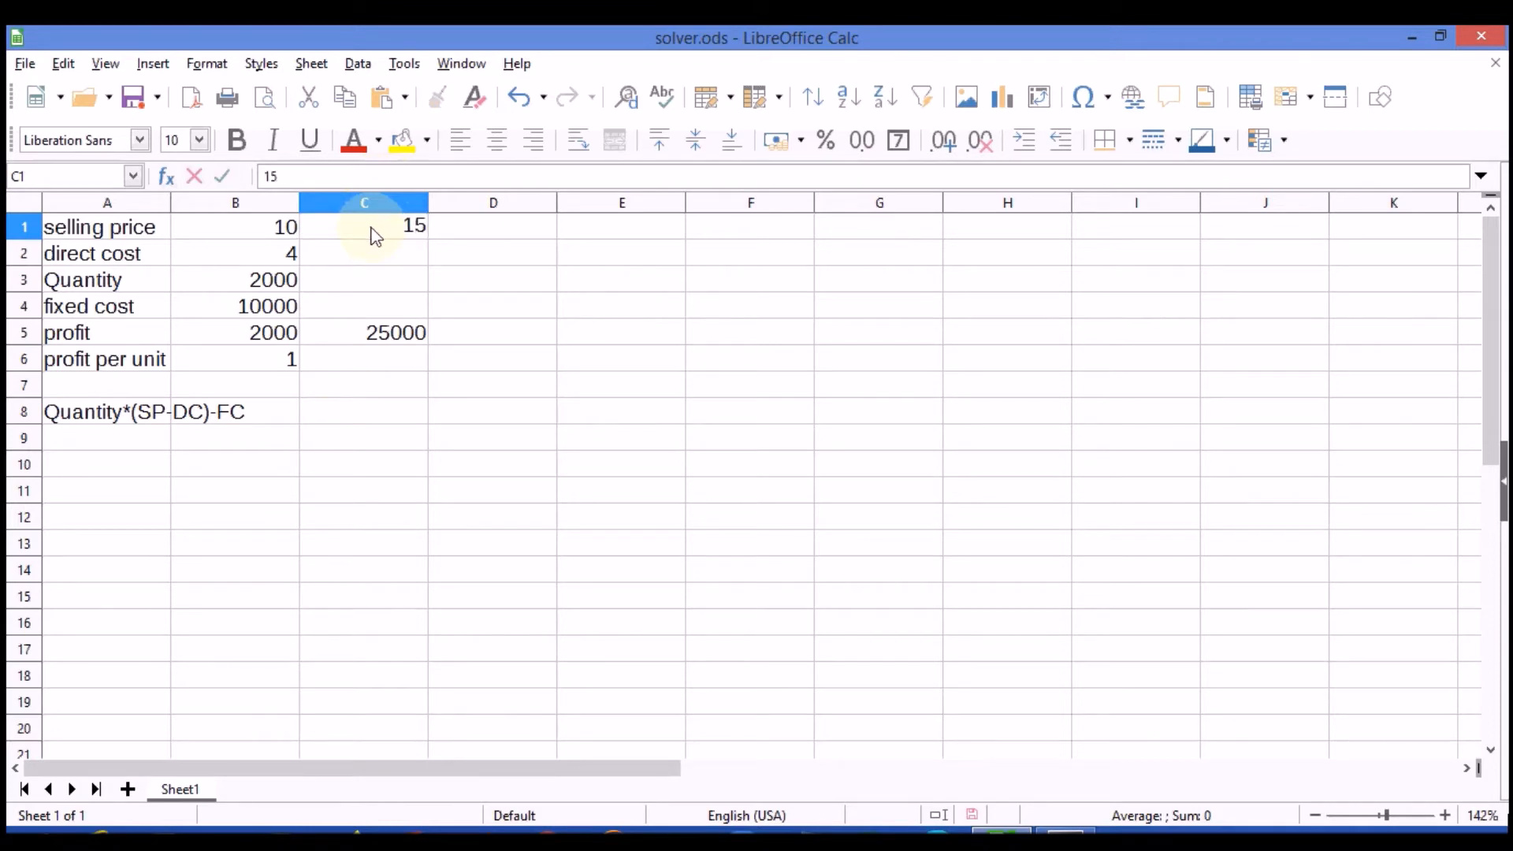
click(372, 257)
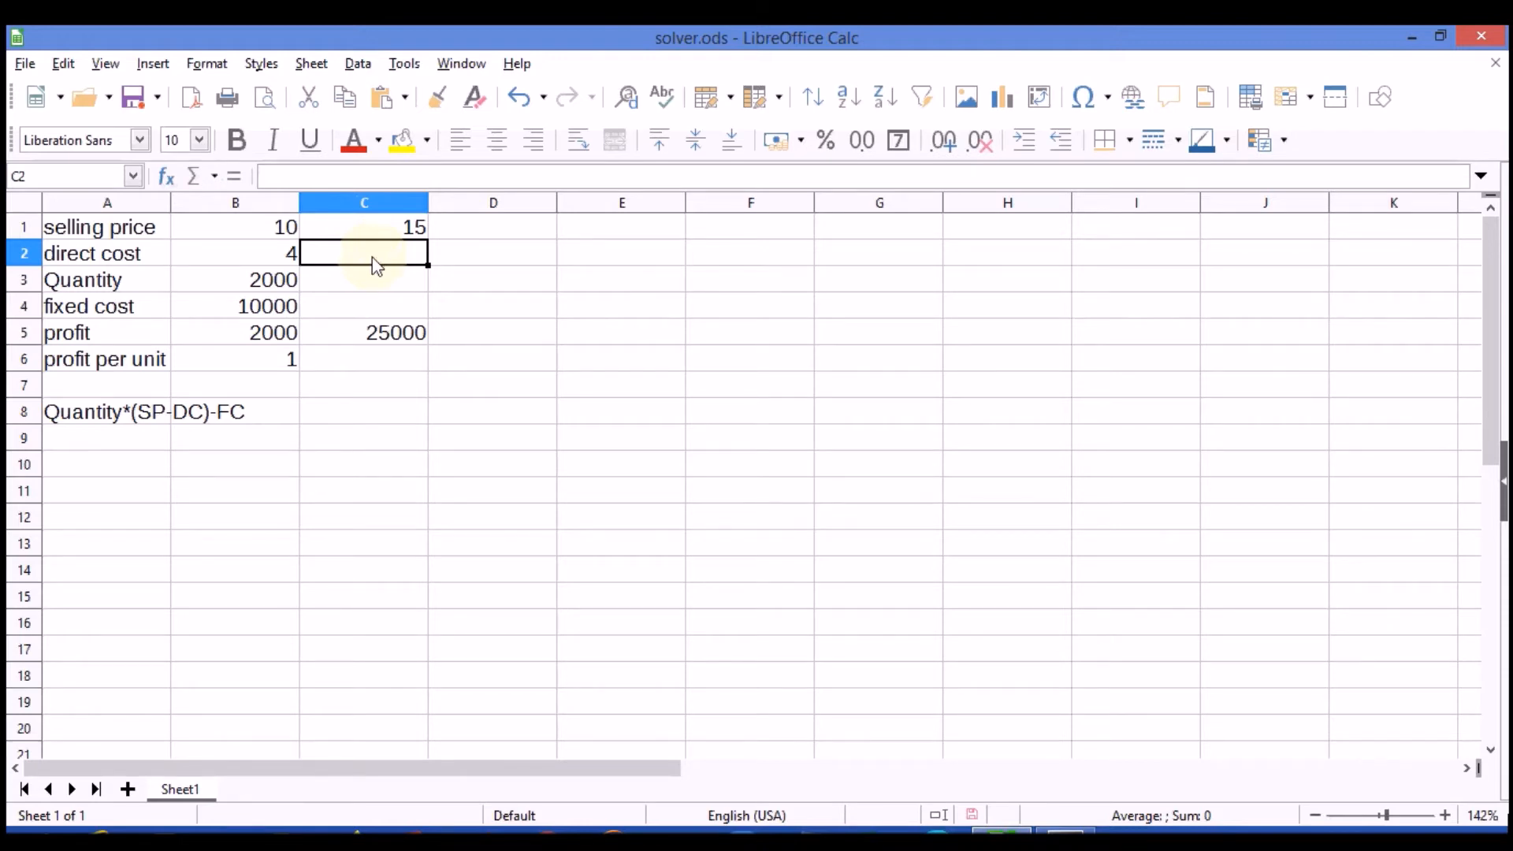
text(3)
key(BackSpace)
text(min )
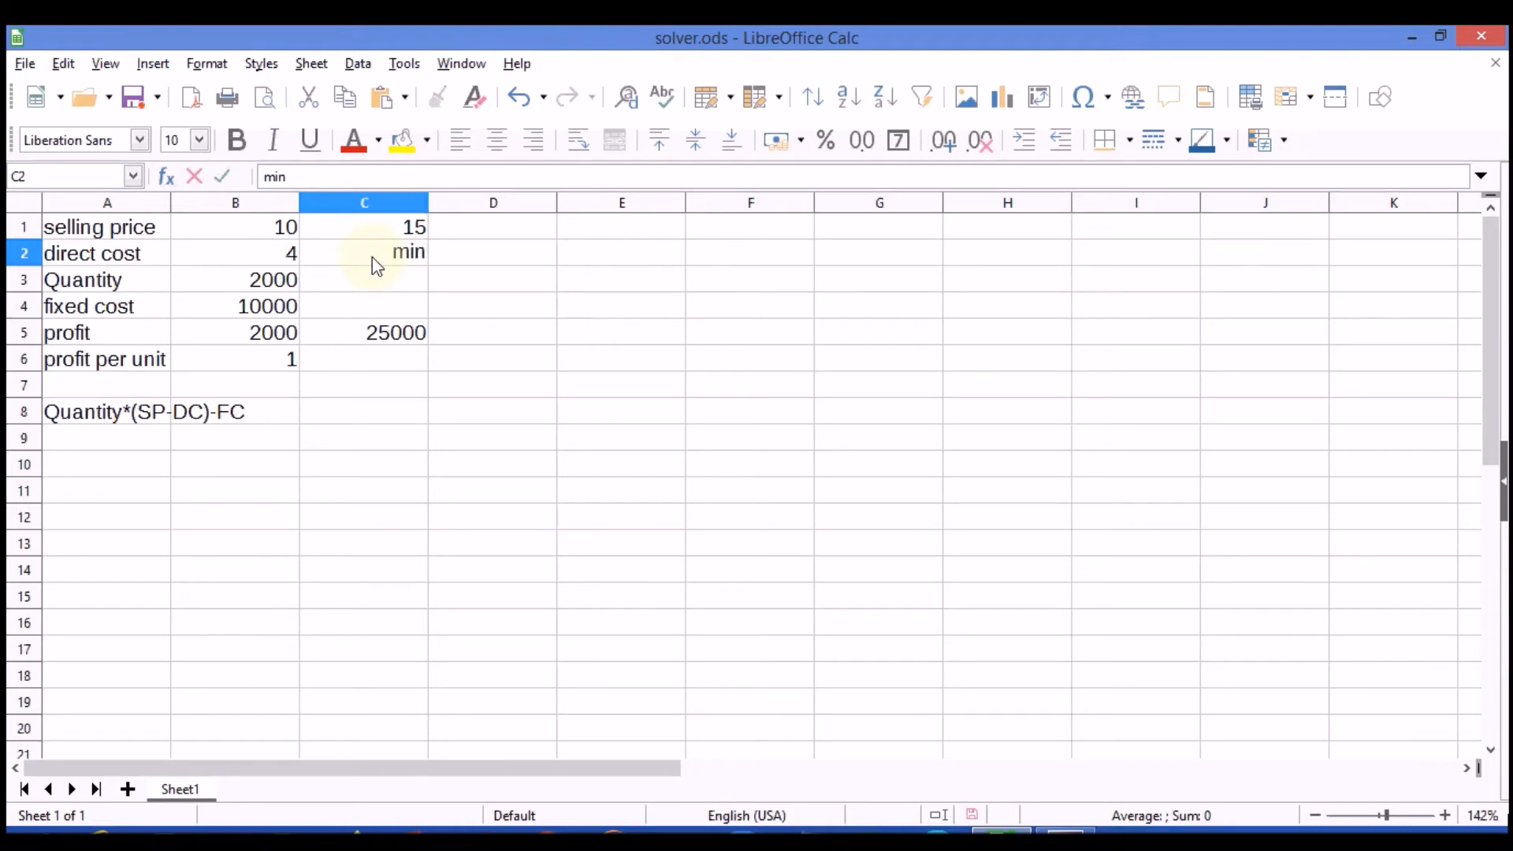
text(3)
click(388, 234)
double_click(388, 228)
text(max)
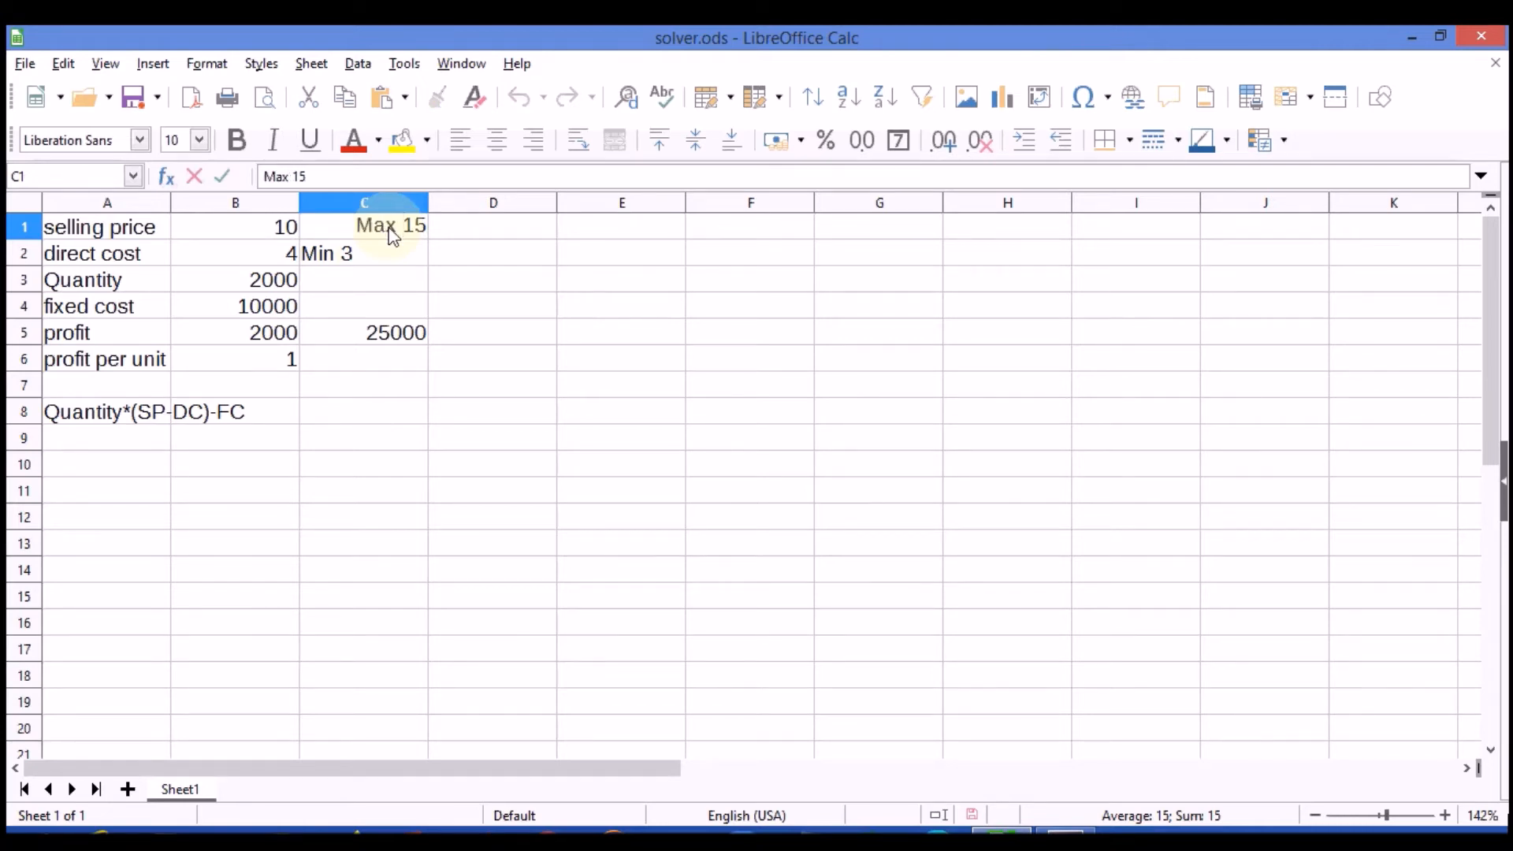
click(371, 253)
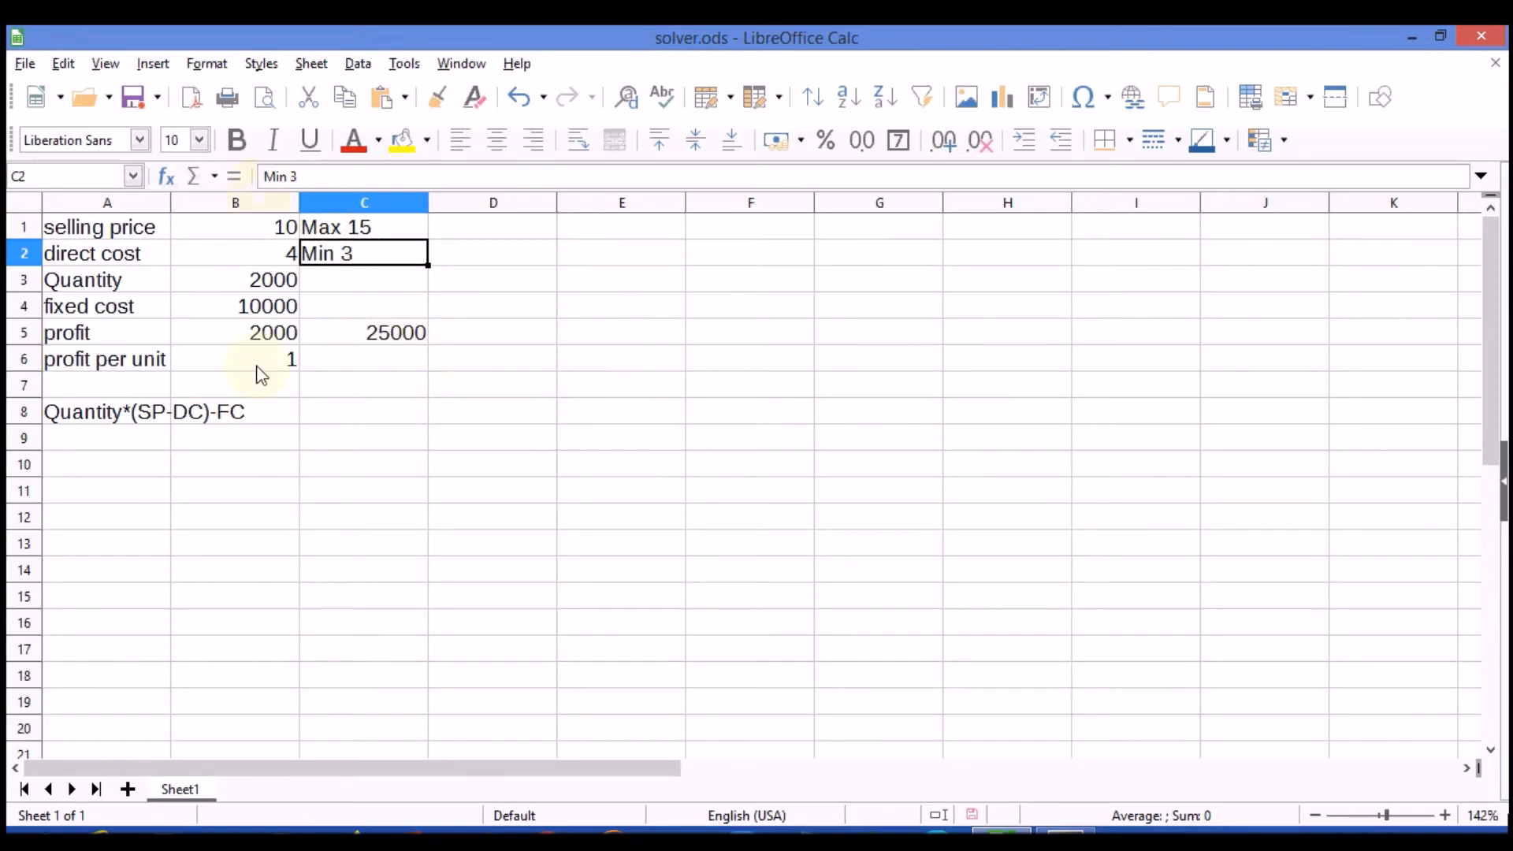
Open the Solver from the profit cell B5 and clear its old target cell and target value
click(270, 336)
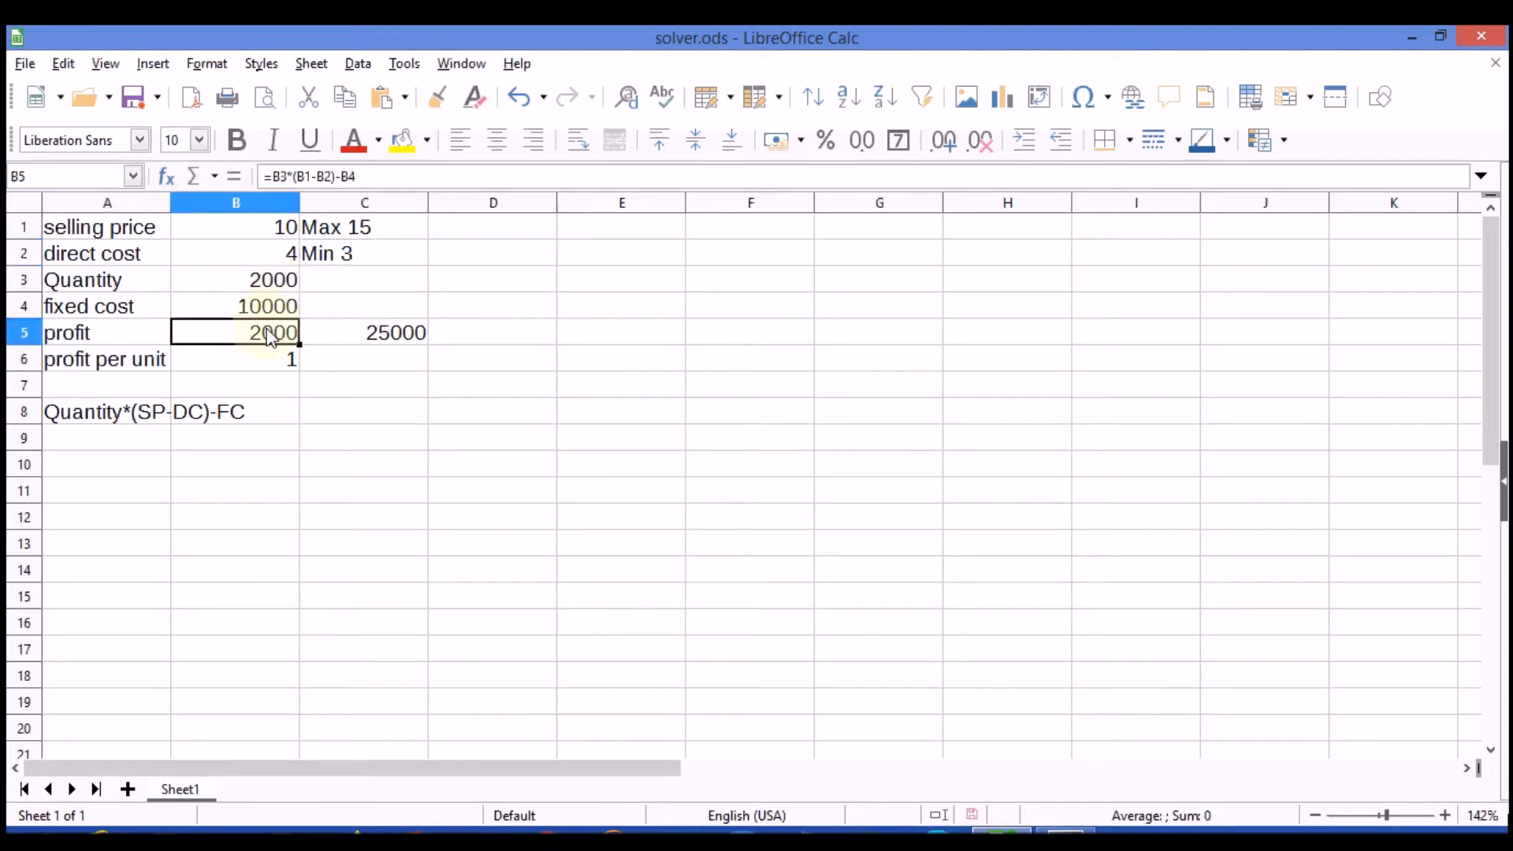
click(405, 64)
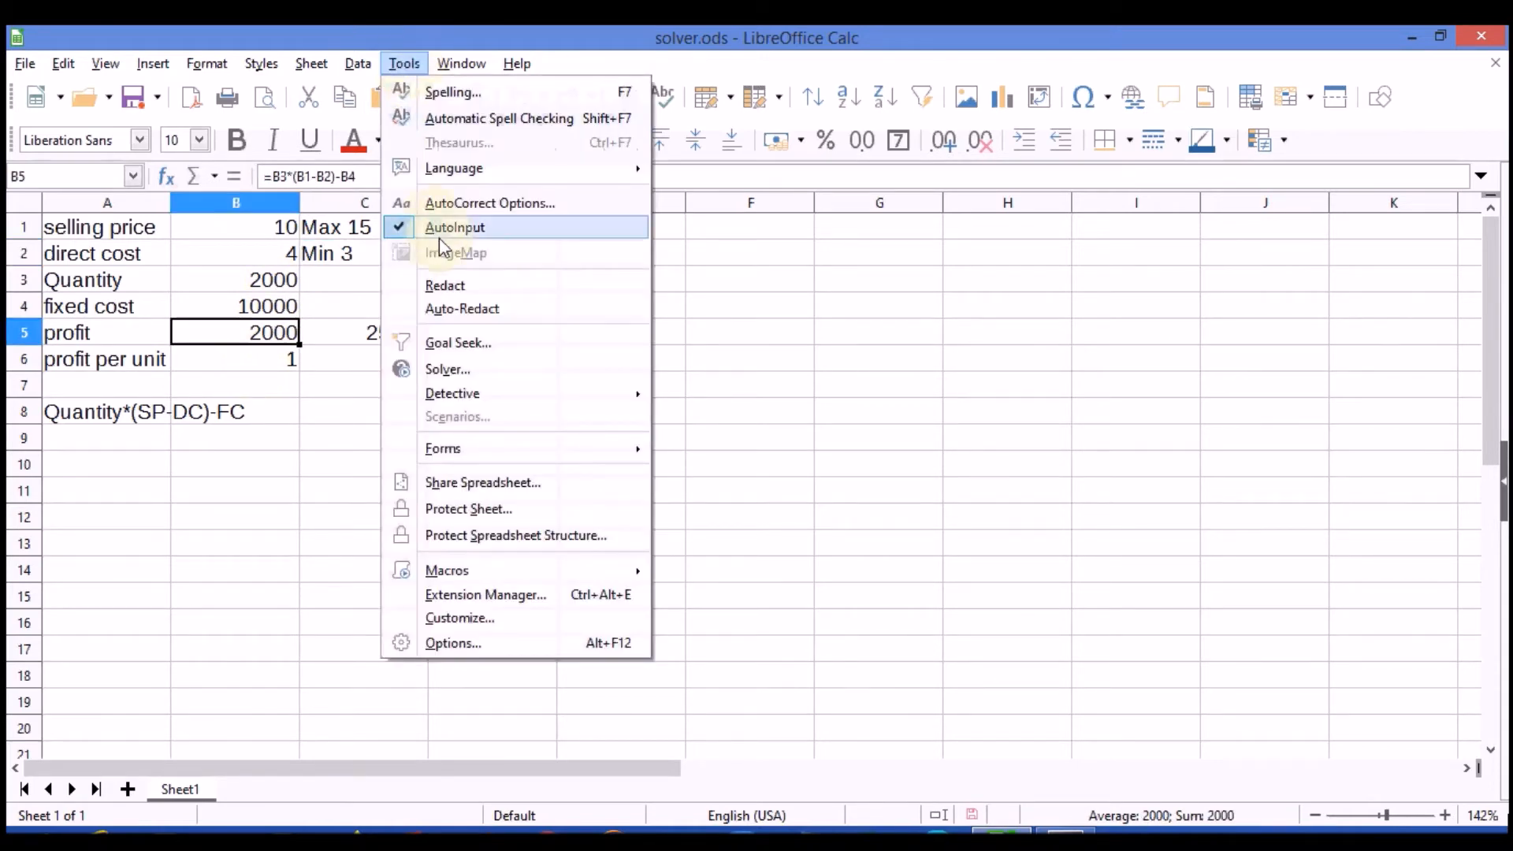
click(447, 370)
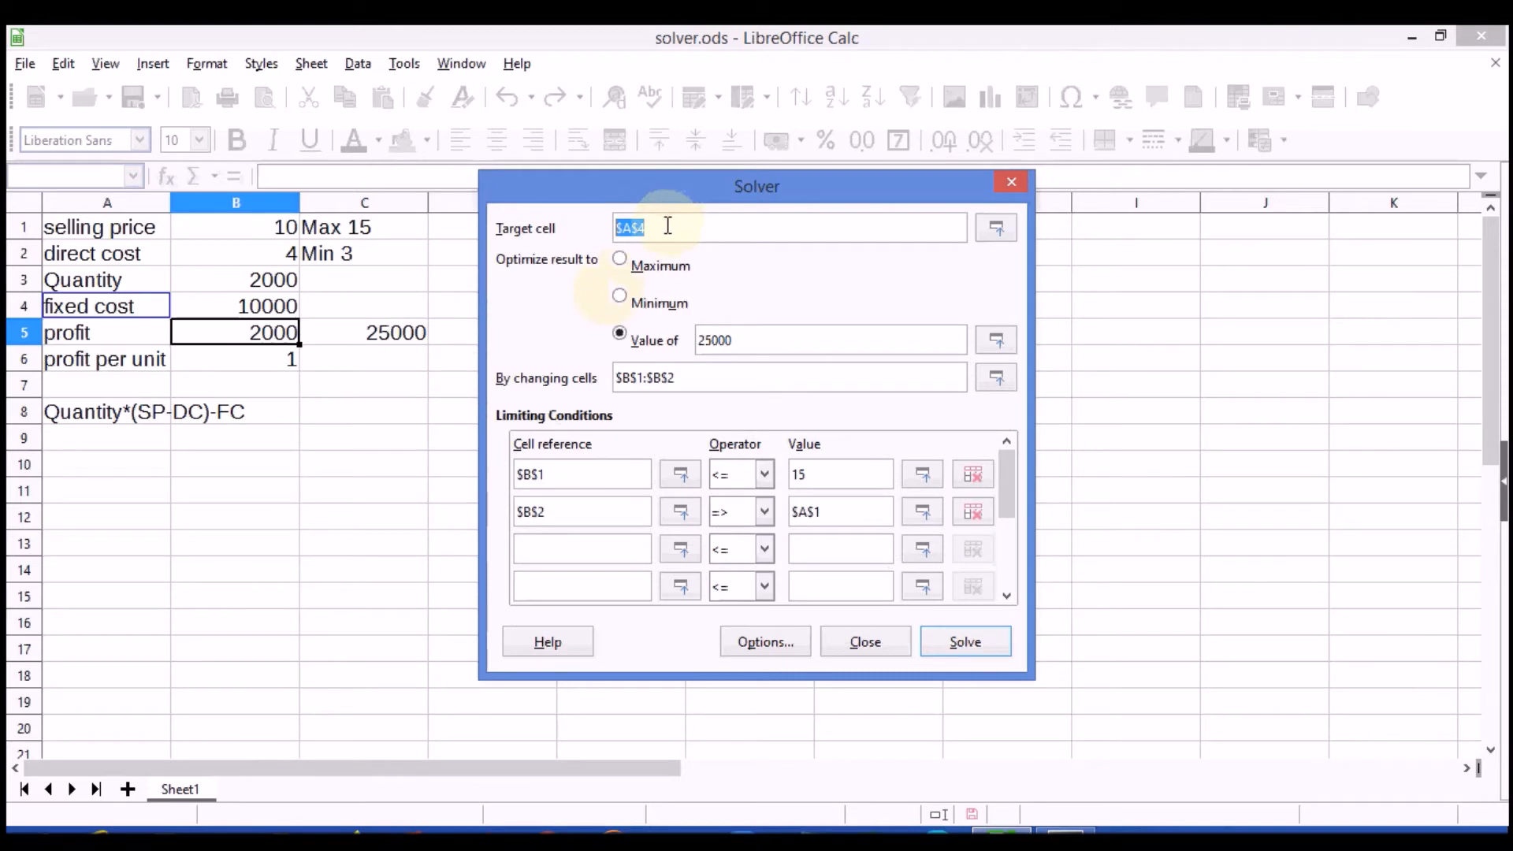
key(Delete)
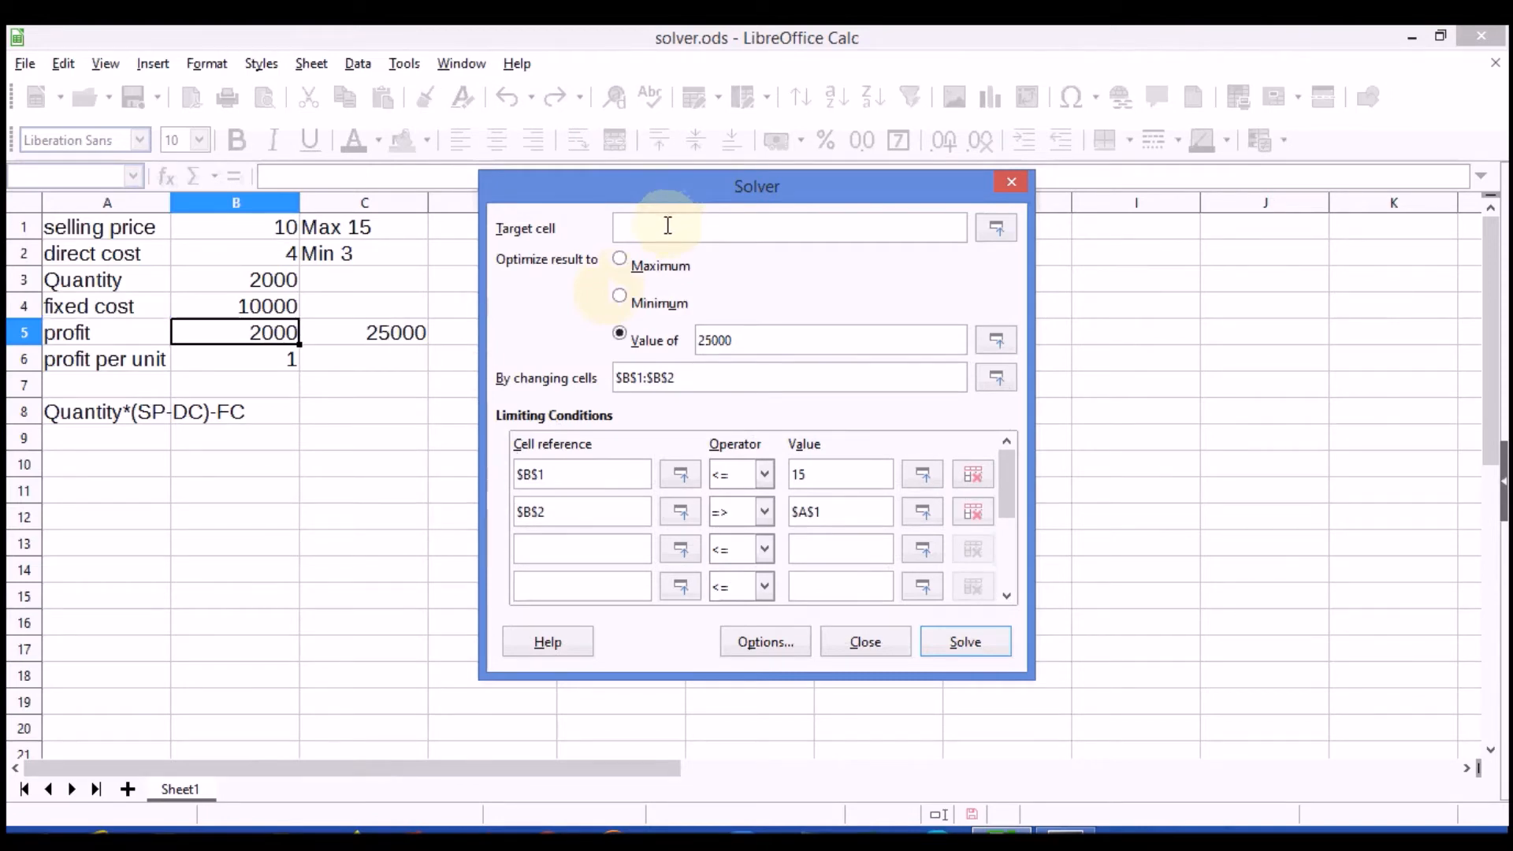
double_click(750, 334)
key(Delete)
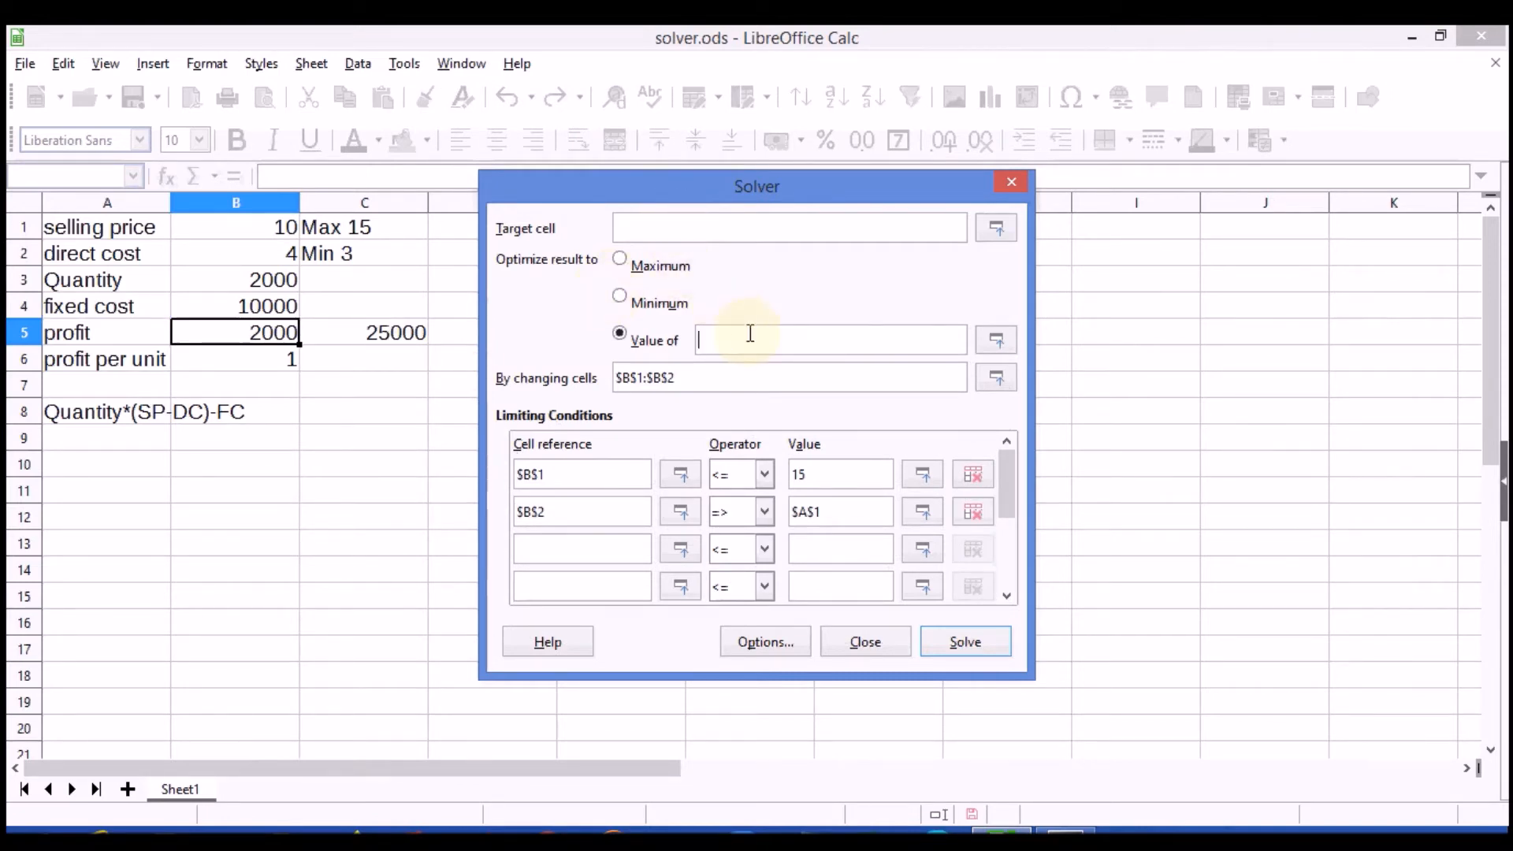
Clear the cell references and values of both old limiting conditions, as well as the changing-cells range
click(741, 475)
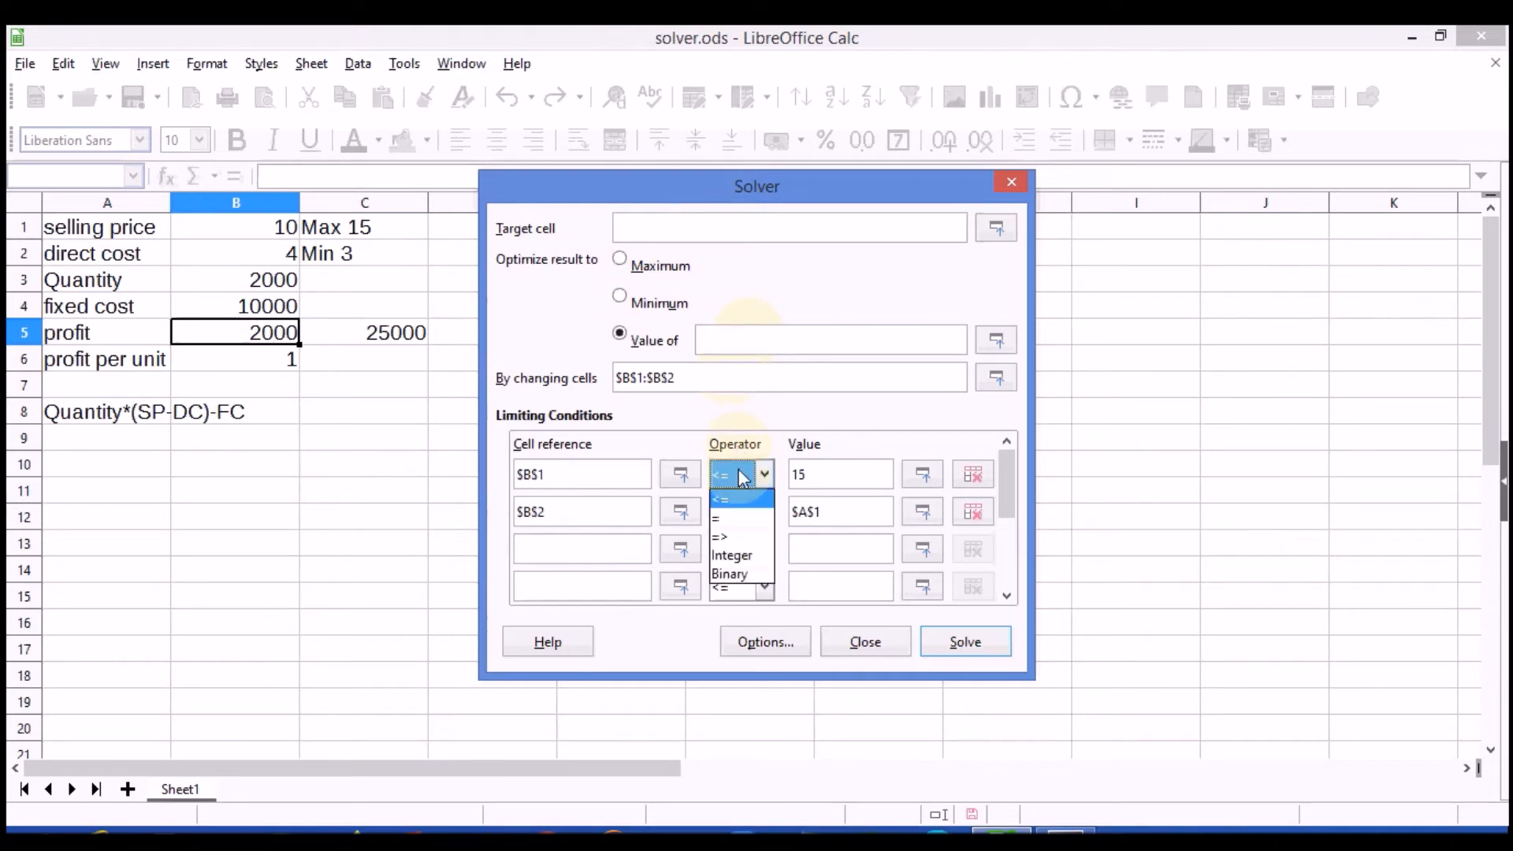
click(741, 499)
double_click(573, 475)
key(Delete)
double_click(567, 513)
key(Delete)
double_click(833, 474)
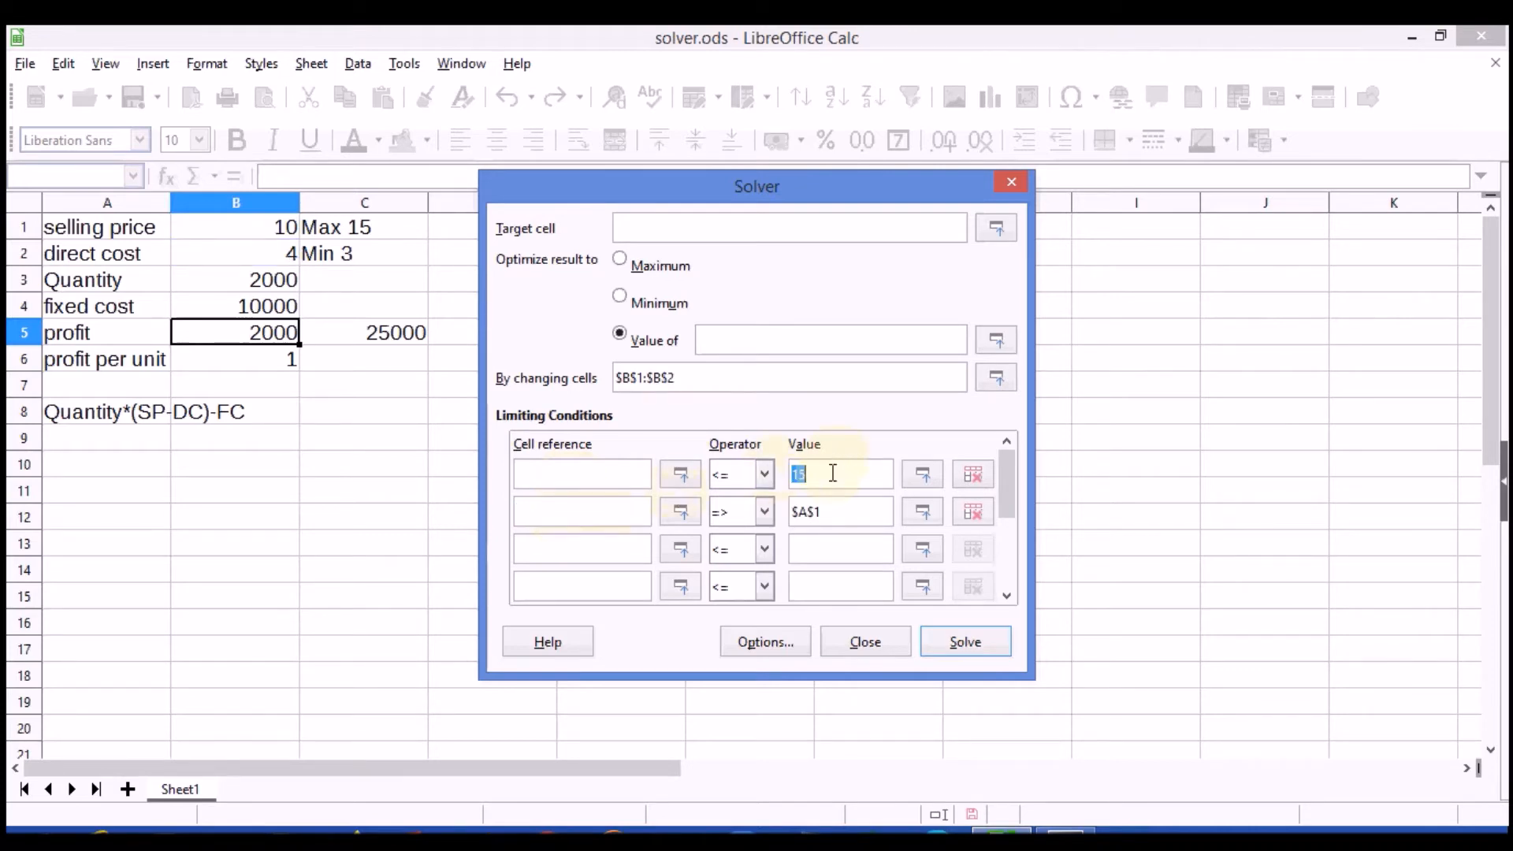
key(Delete)
double_click(834, 512)
key(Delete)
double_click(671, 367)
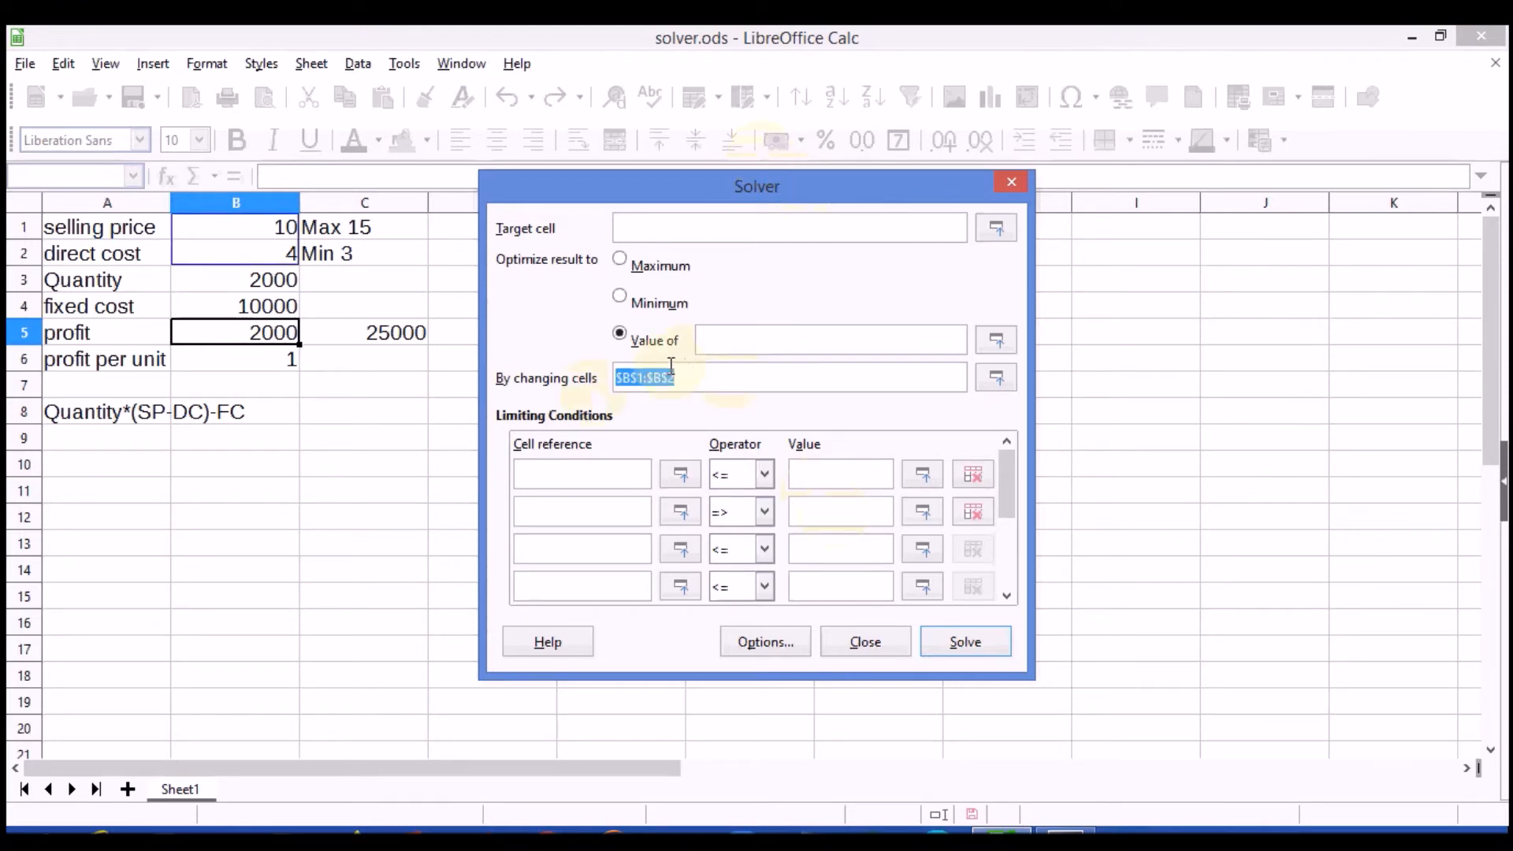
key(Delete)
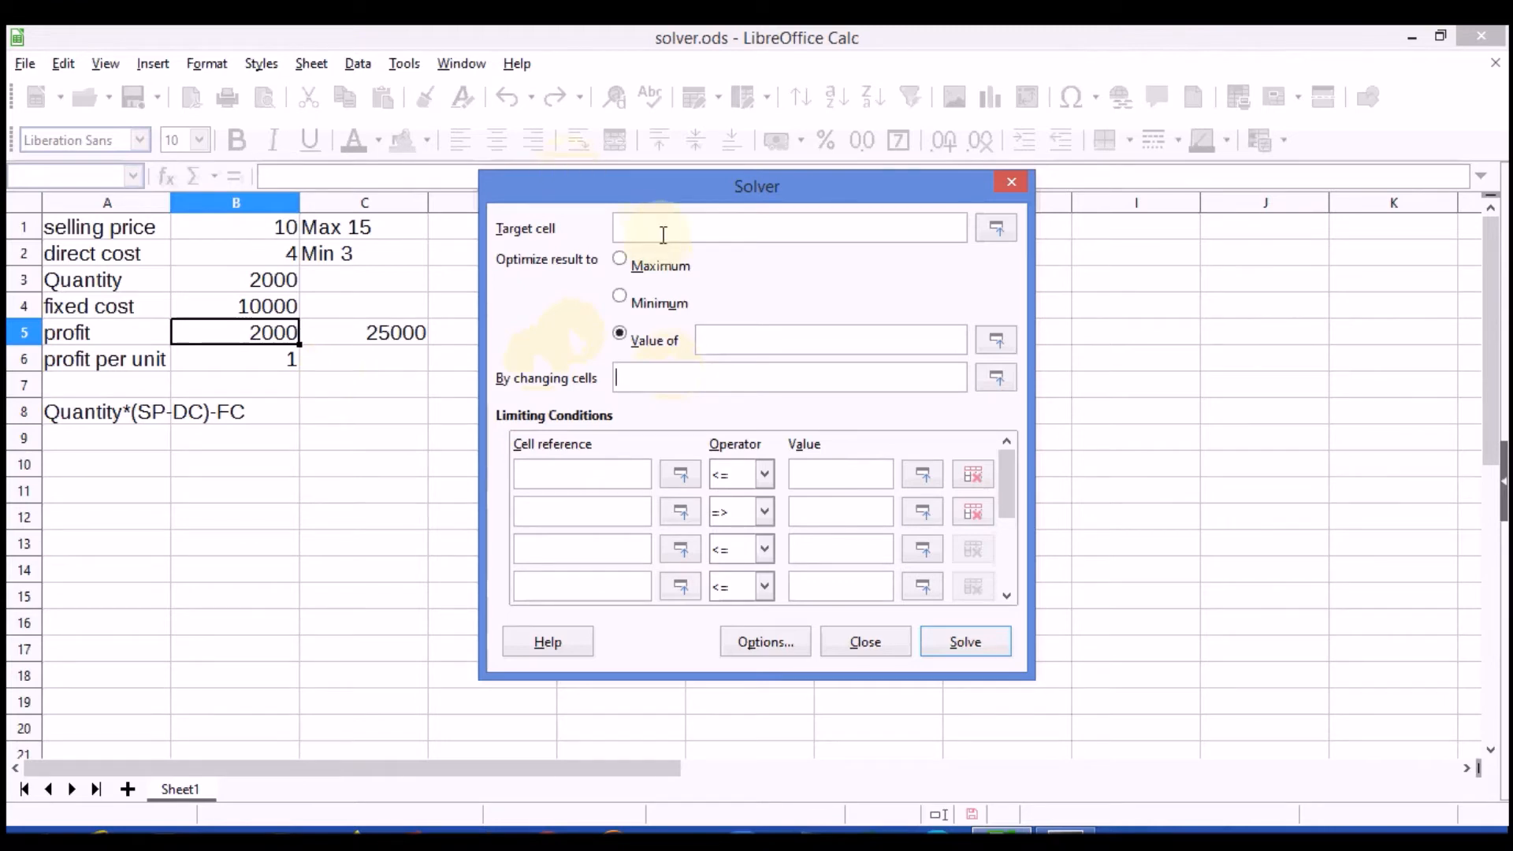
Set the Solver's target cell to the profit in $B$5, leaving the changing cells empty
click(257, 339)
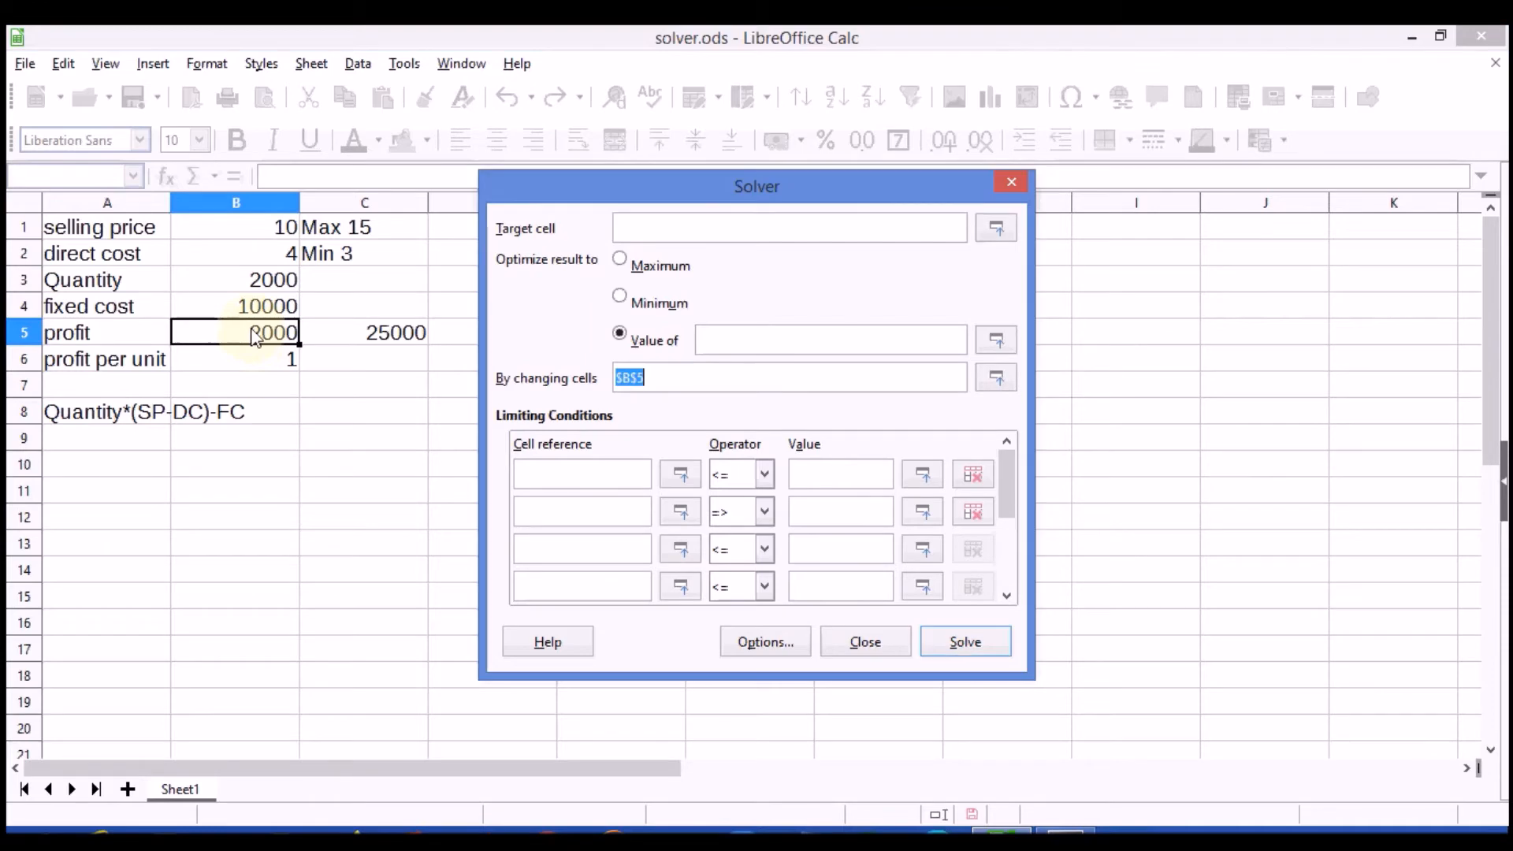
click(644, 228)
click(264, 338)
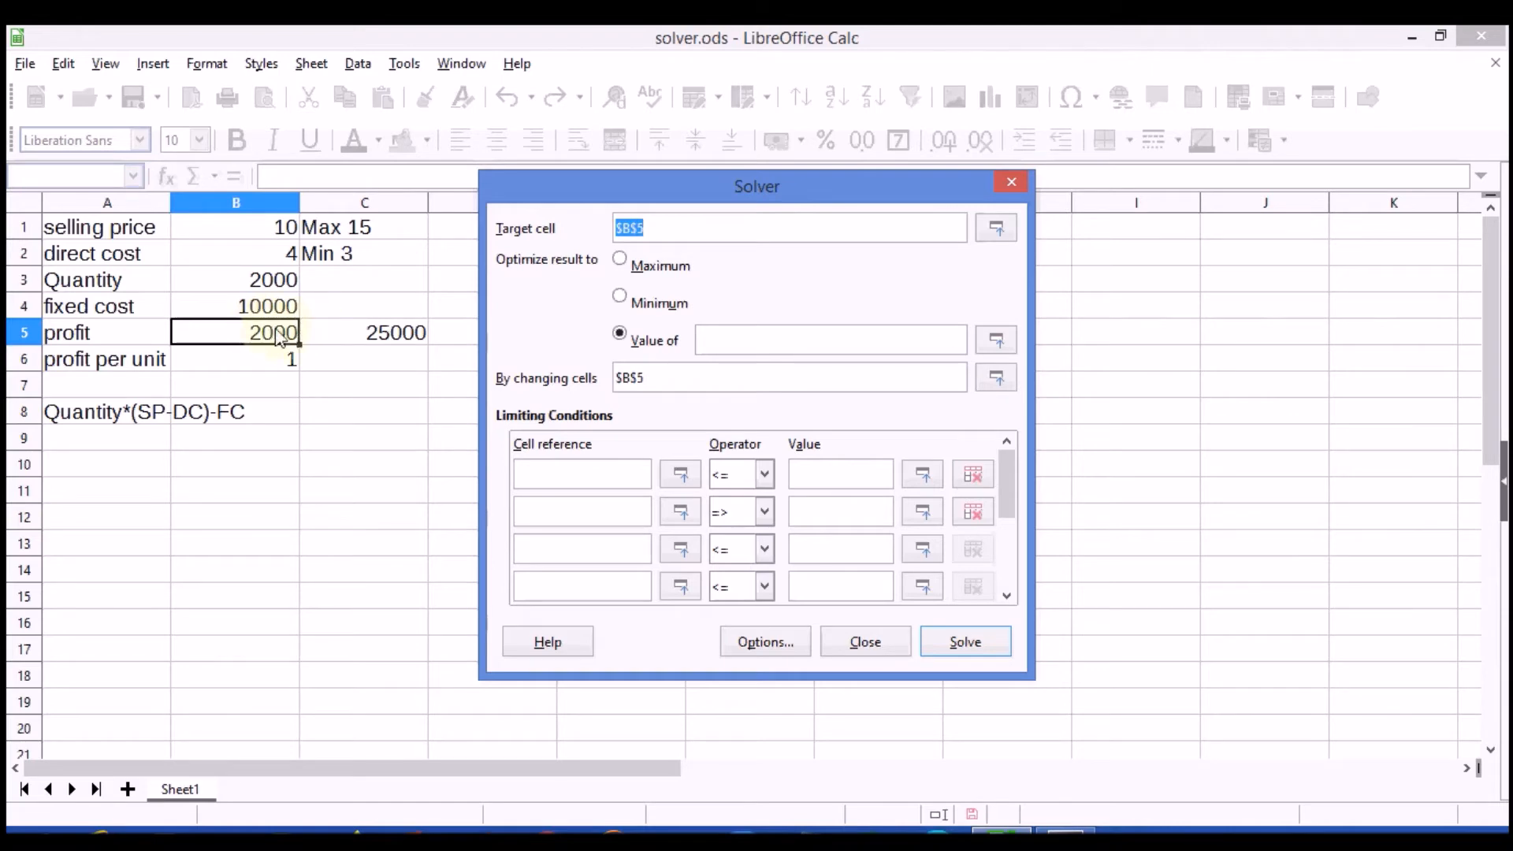
click(659, 228)
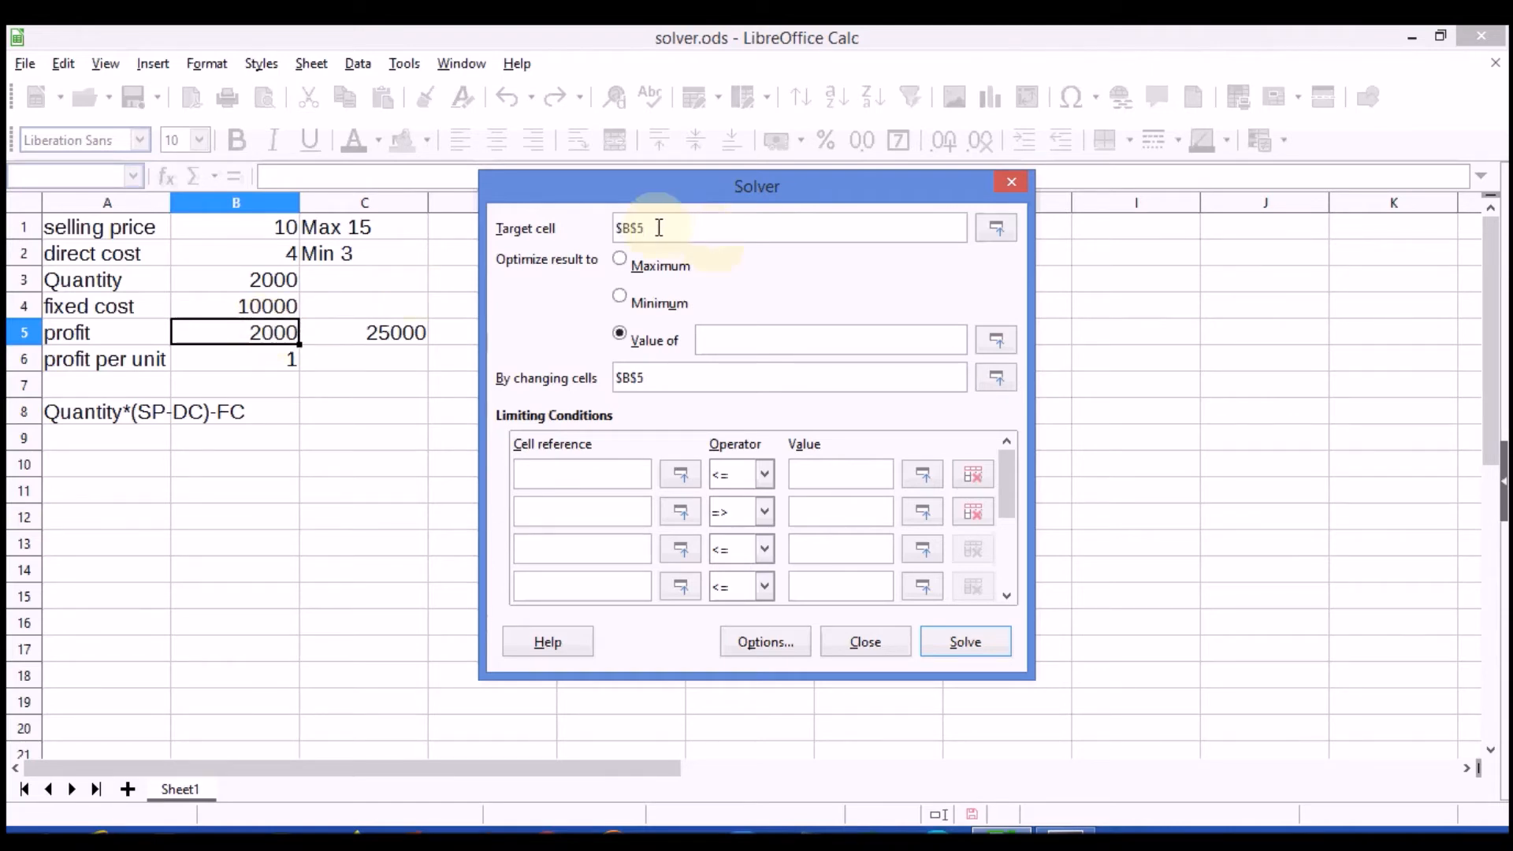
click(278, 339)
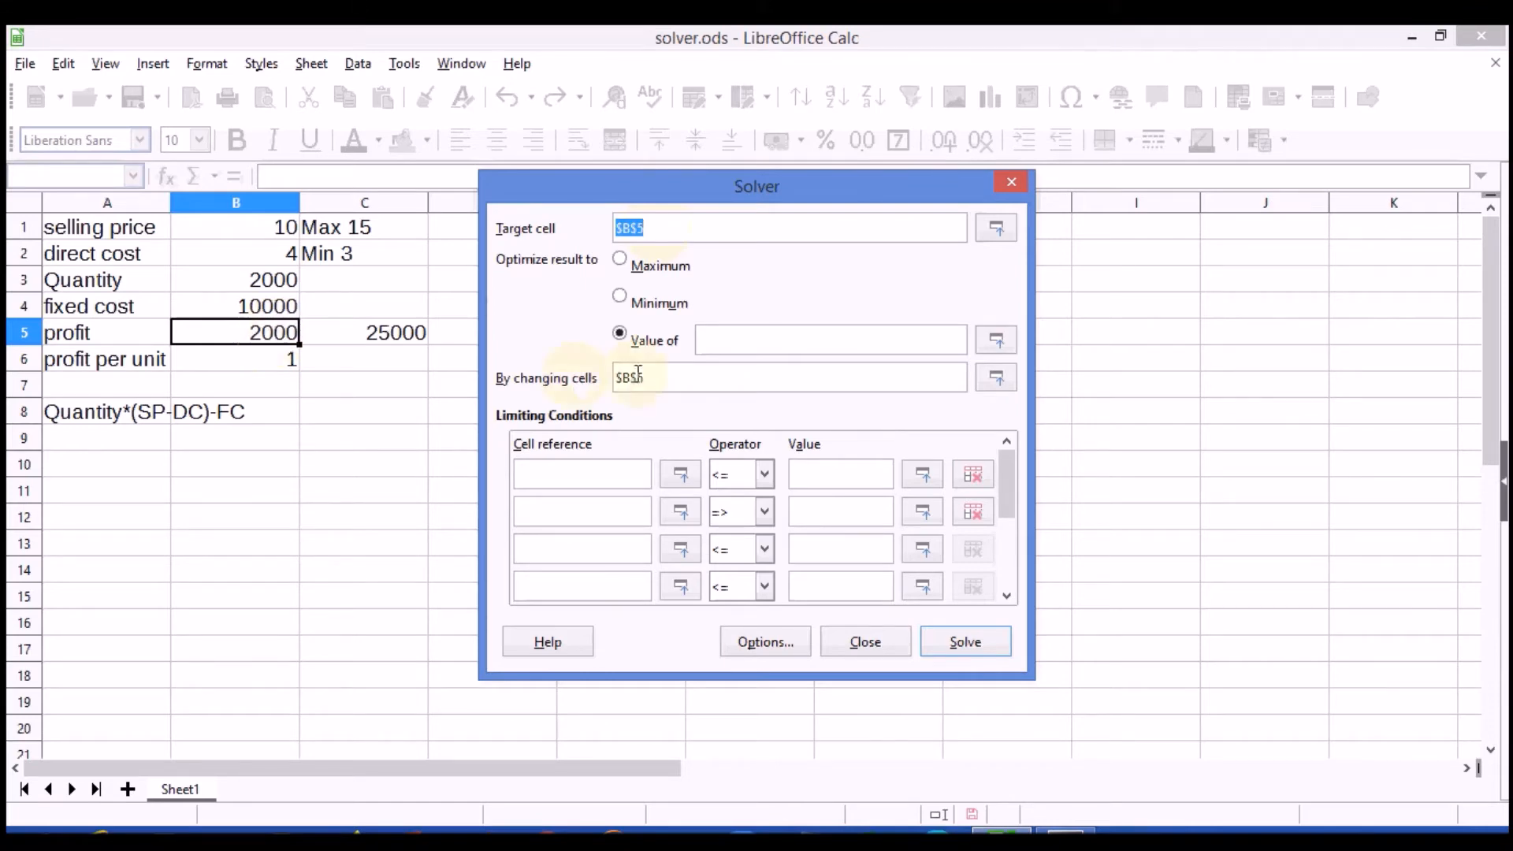
click(662, 377)
key(Delete)
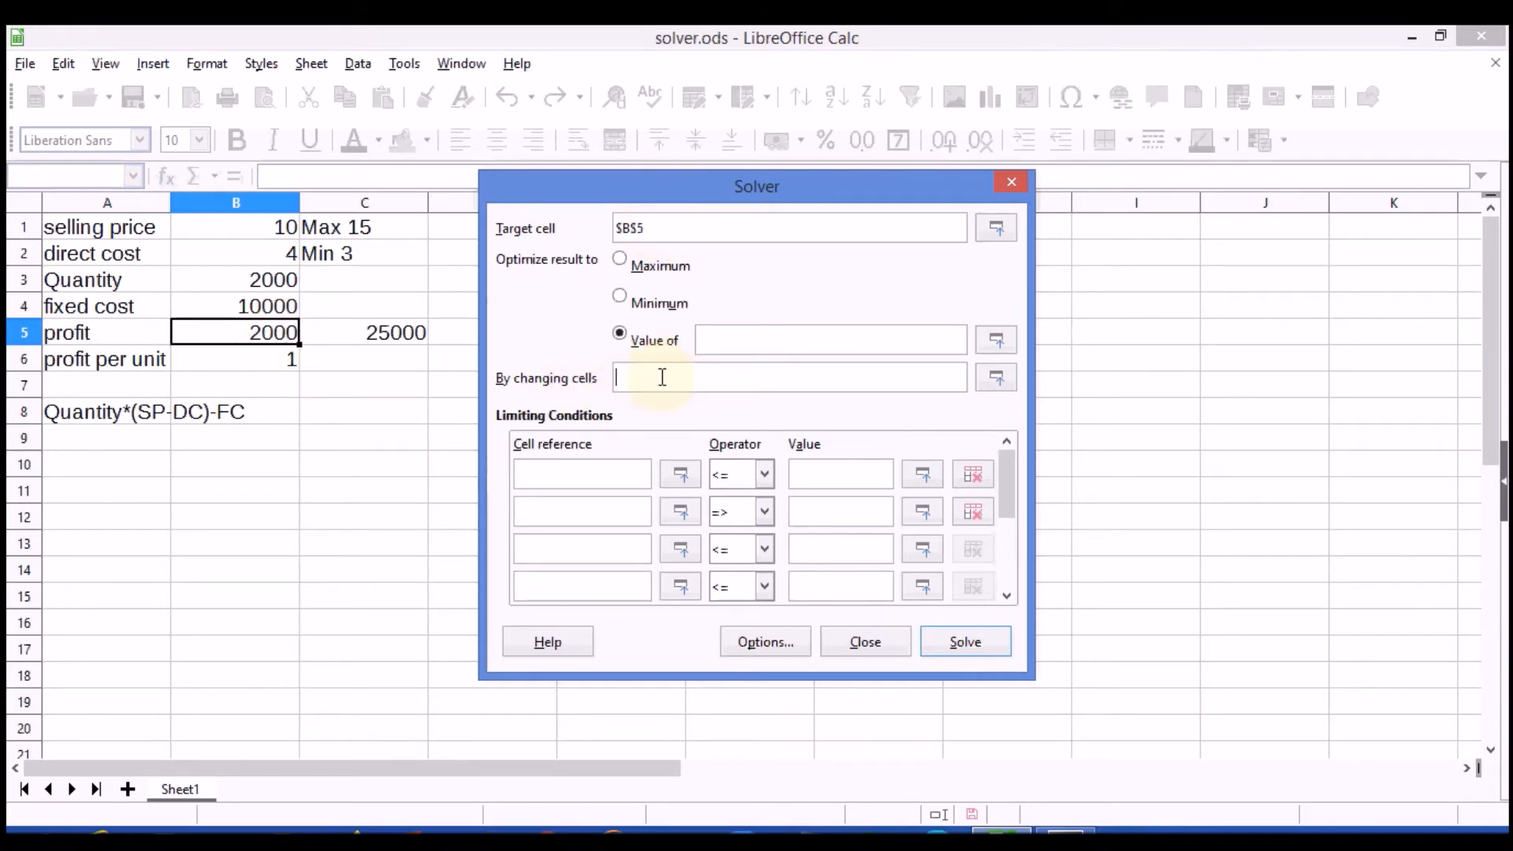
Set the Solver to optimize the result to a specific value of 25000
click(712, 337)
text(25000)
click(620, 260)
click(621, 298)
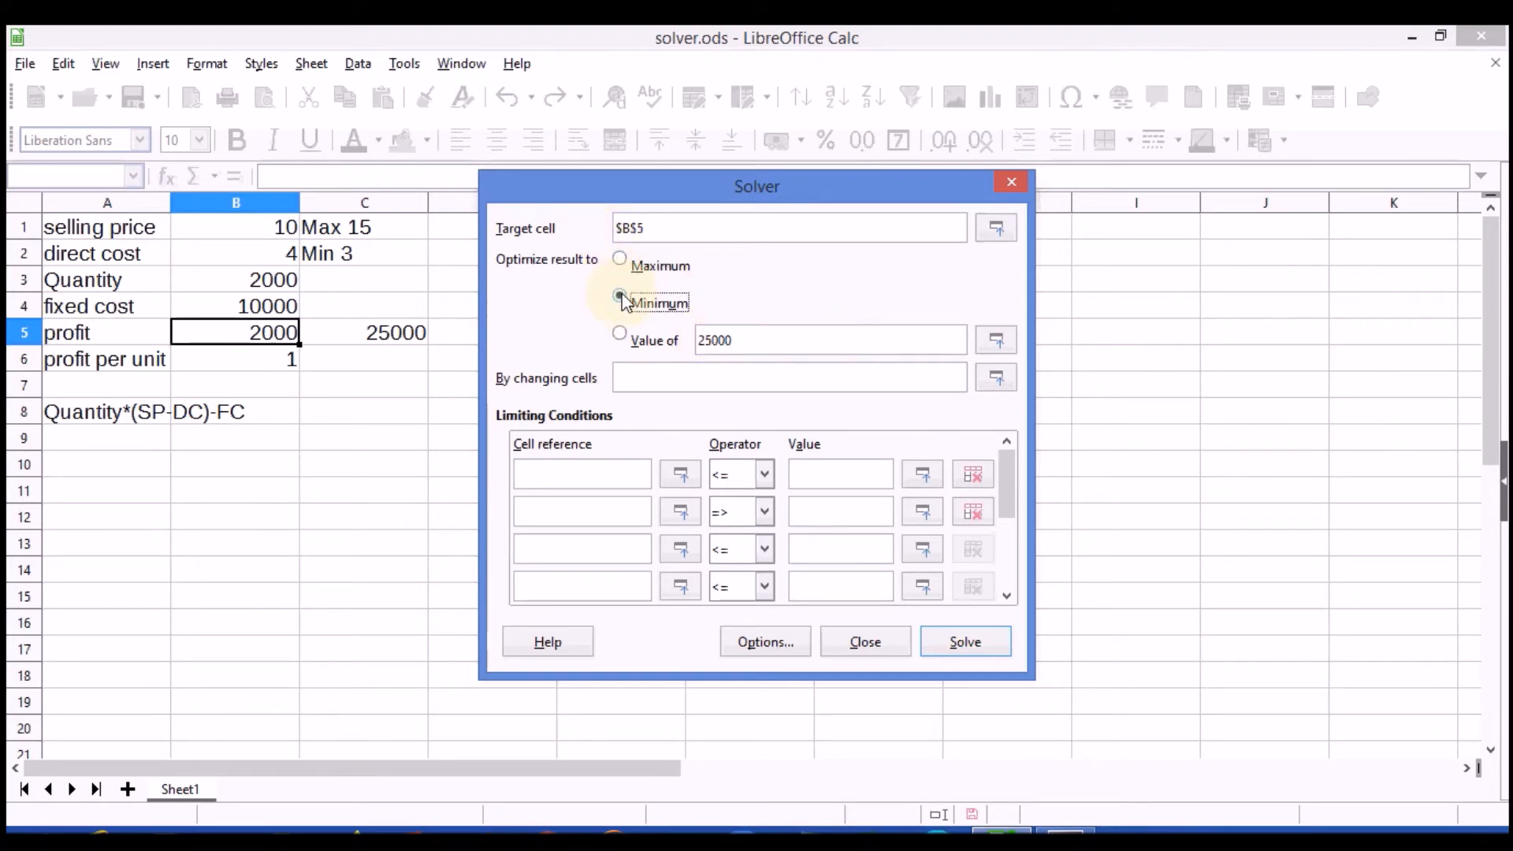
click(620, 336)
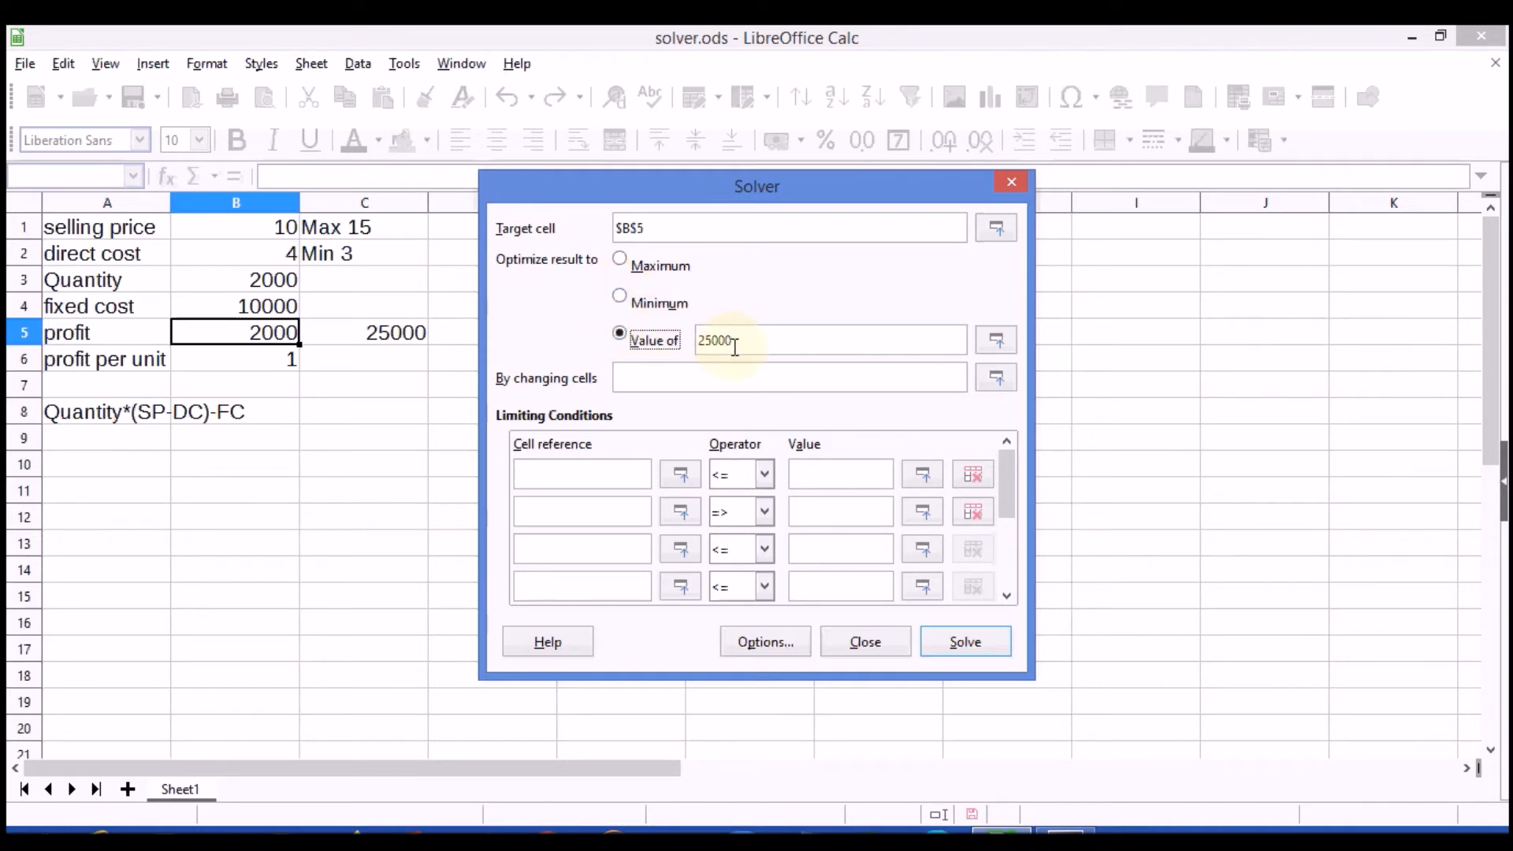
Set the changing cells to the selling price and direct cost range $B$1:$B$2
click(626, 377)
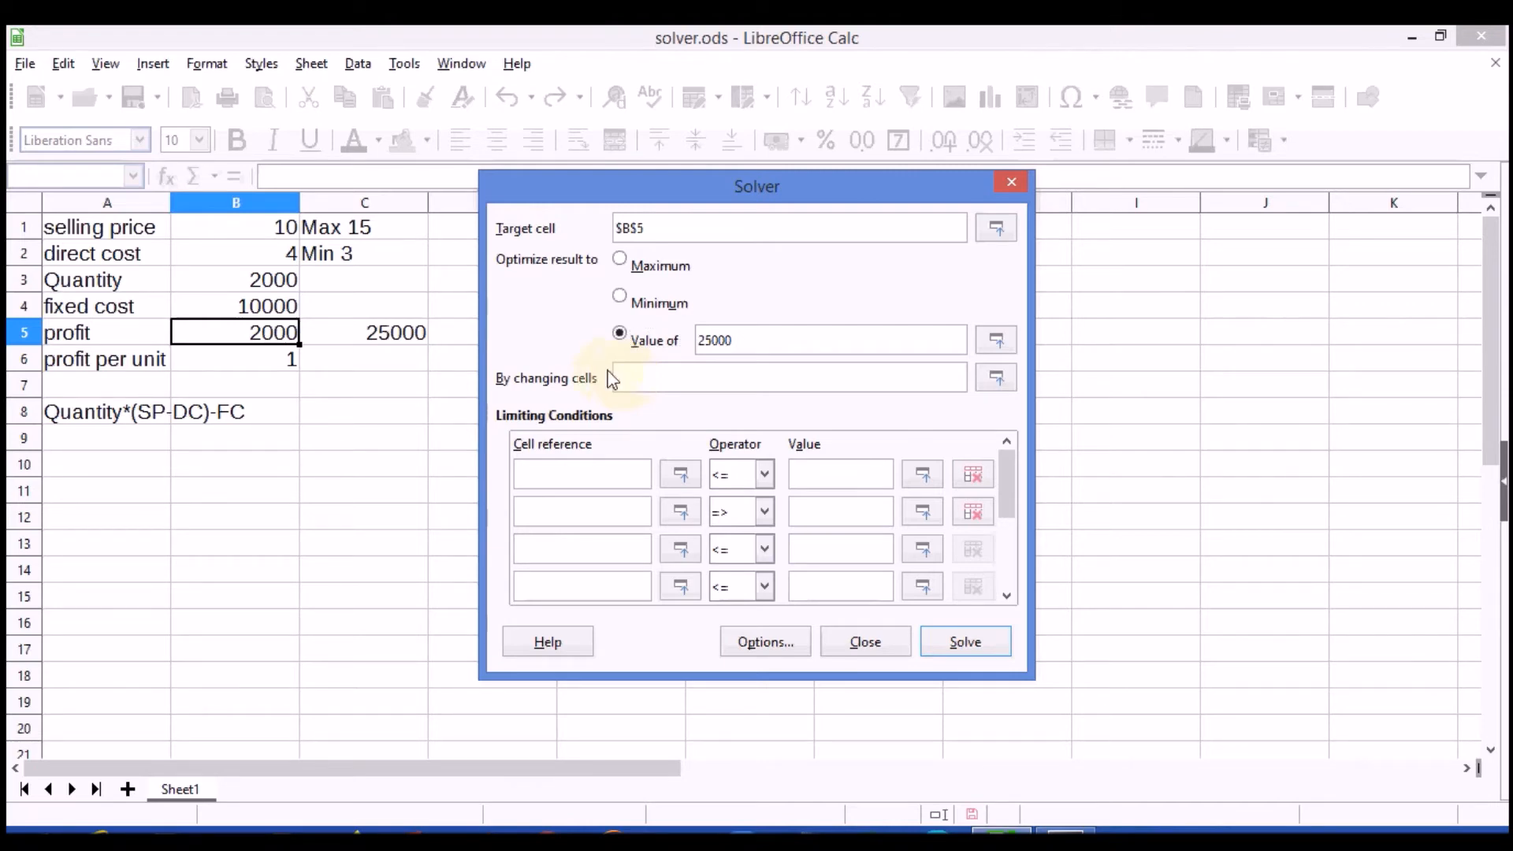
click(293, 231)
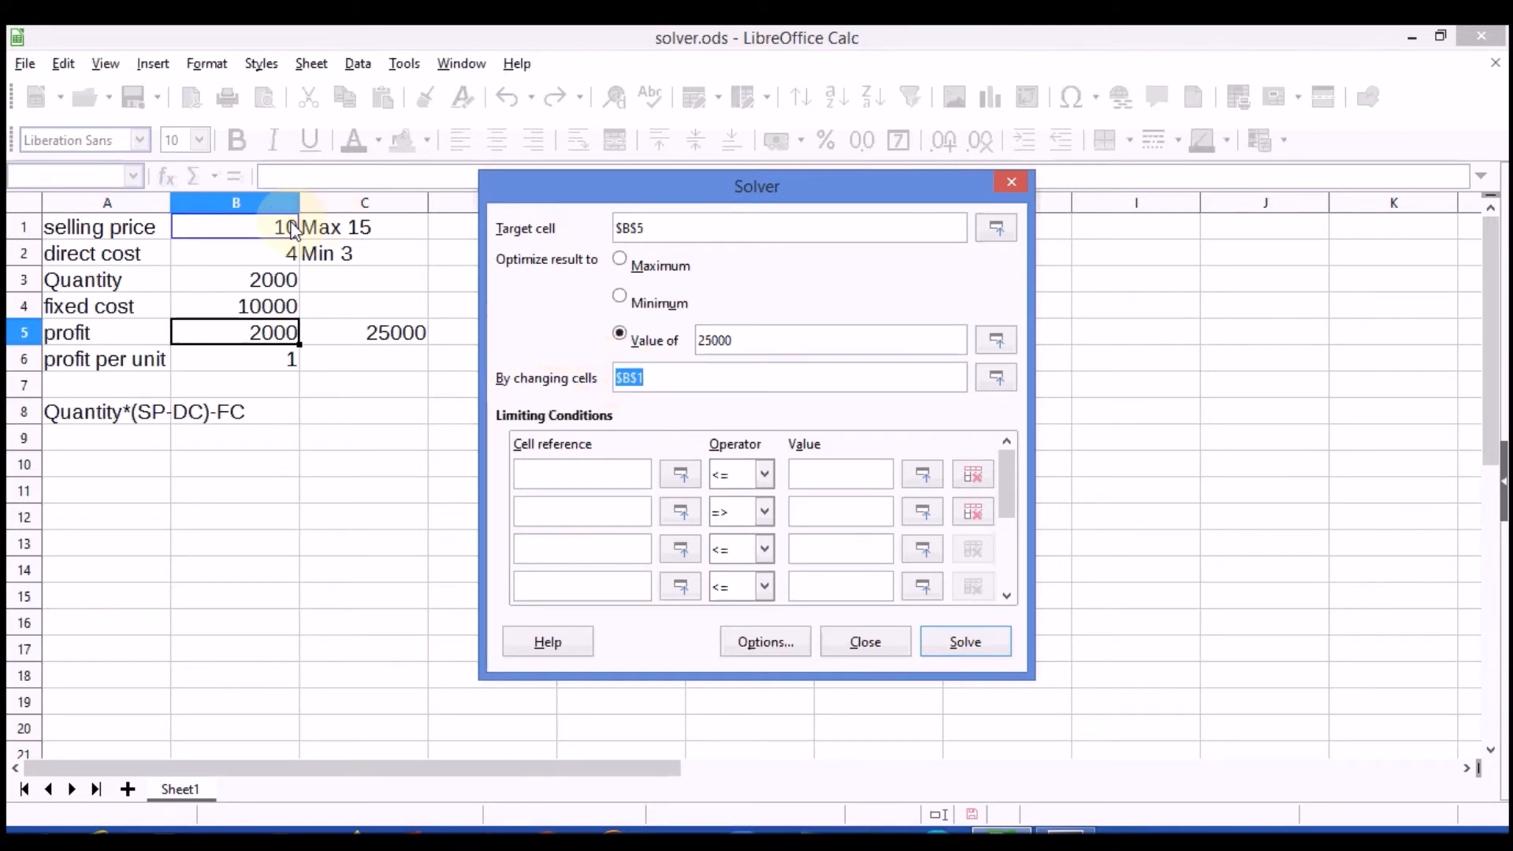
drag(293, 230, 298, 255)
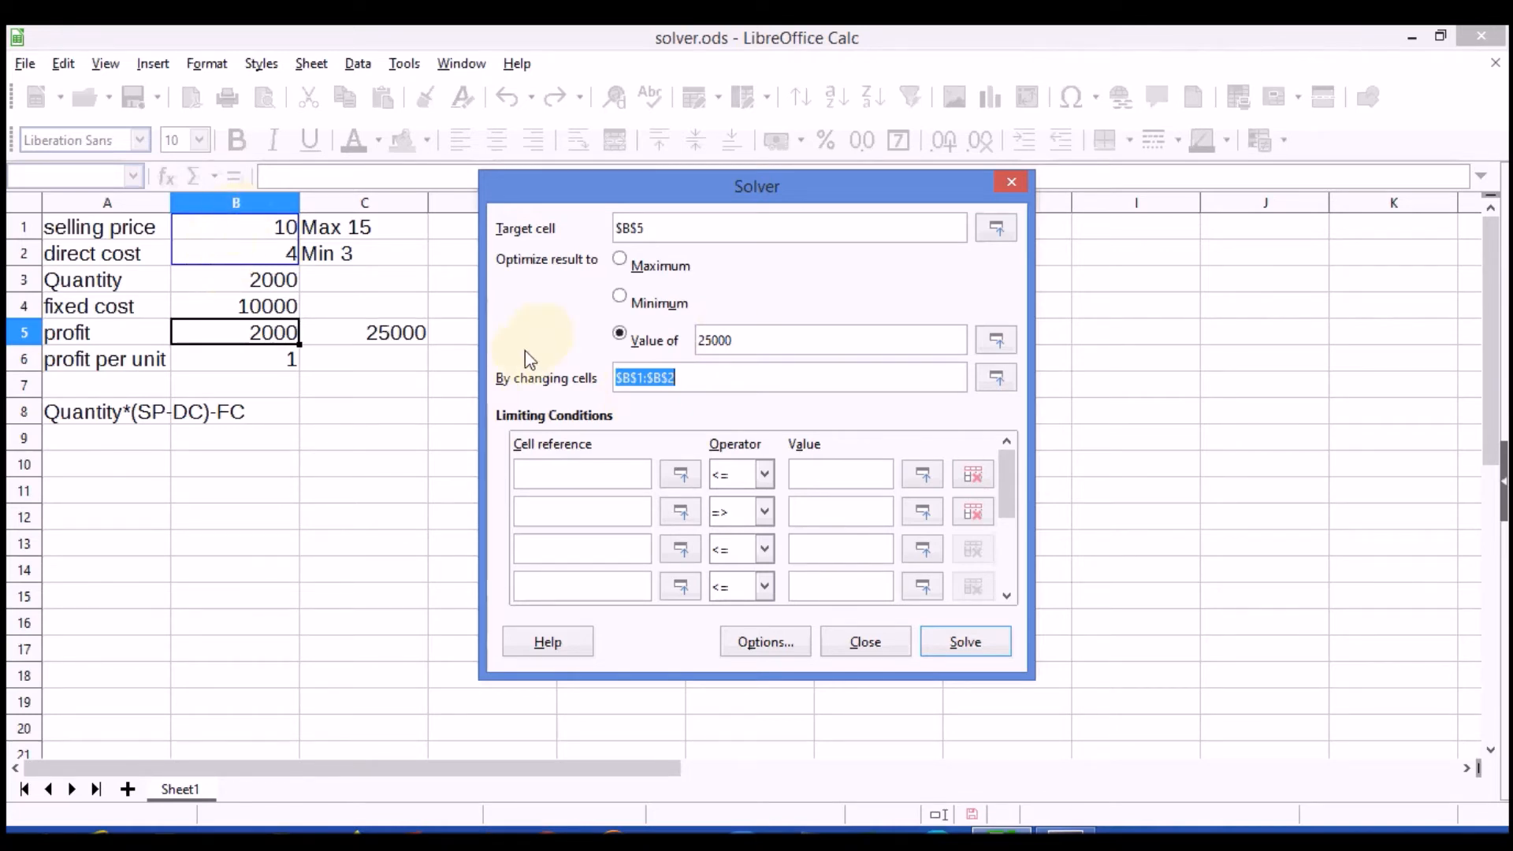
Define the first limiting condition so that the selling price $B$1 is <= 15
click(566, 470)
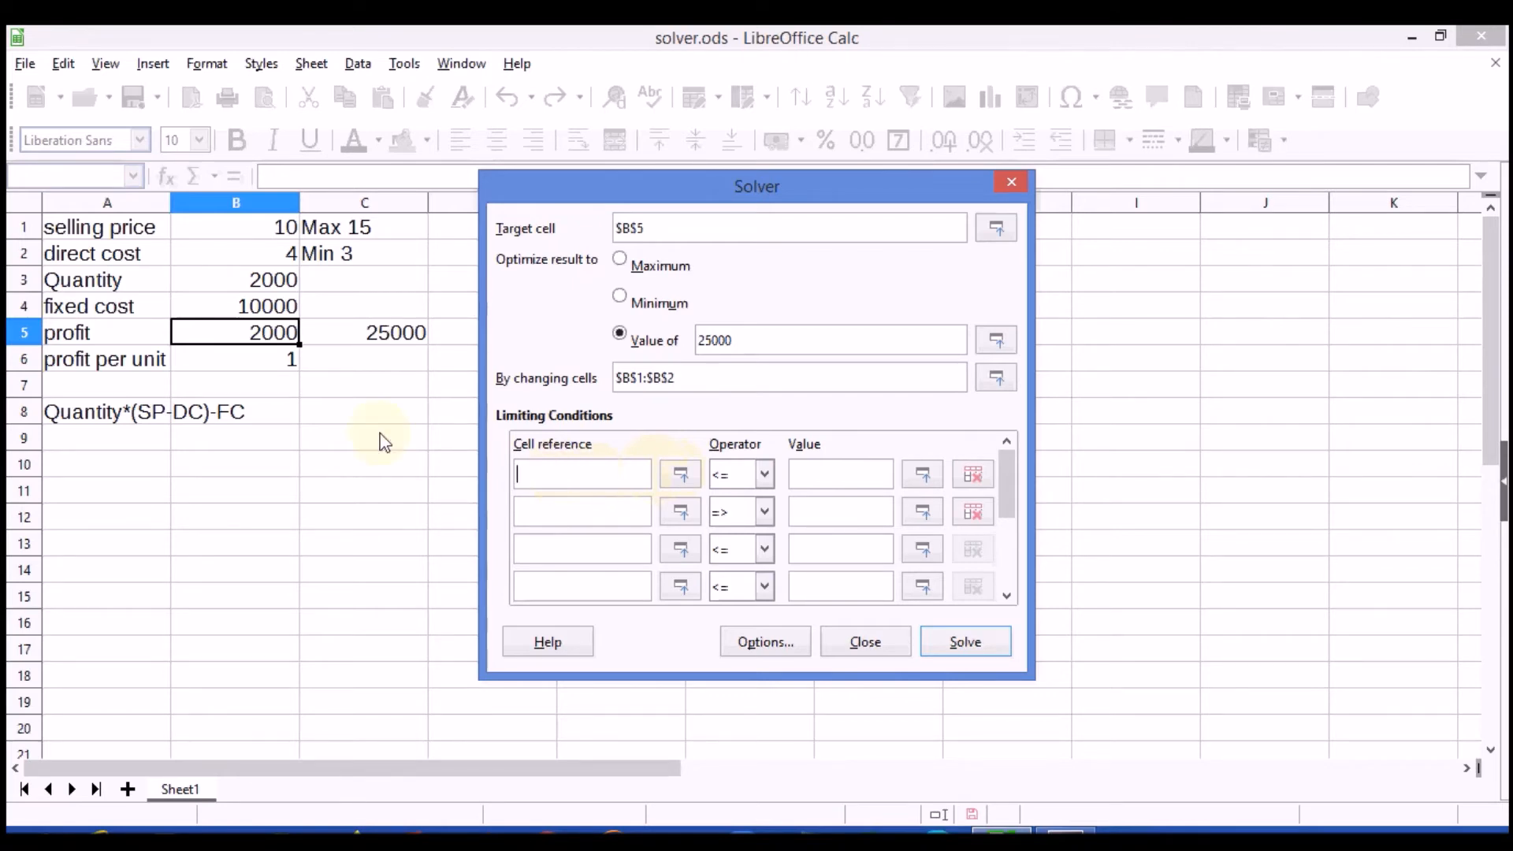
click(272, 231)
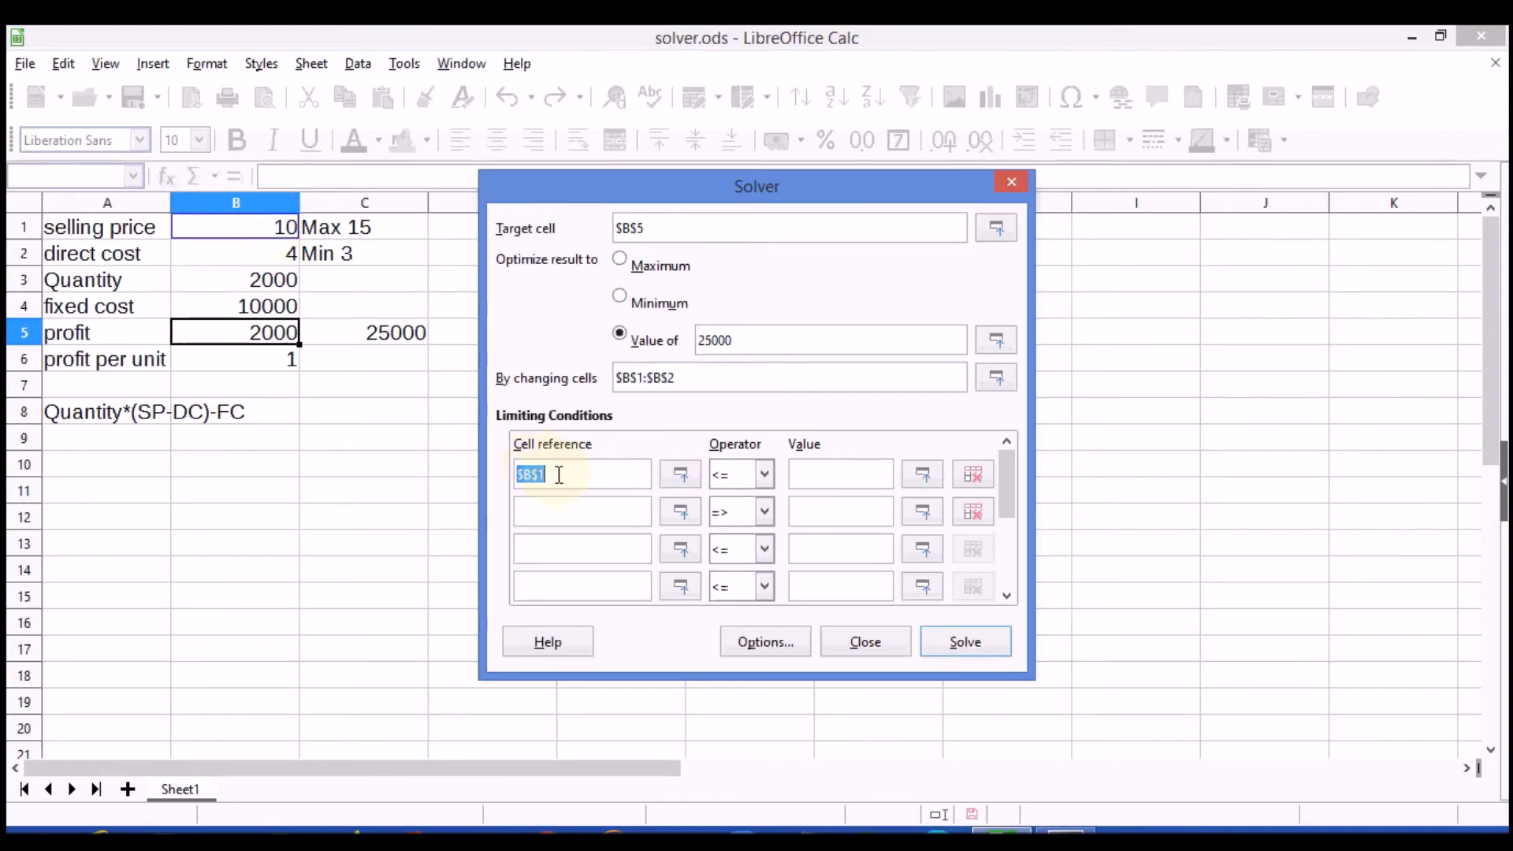
click(811, 472)
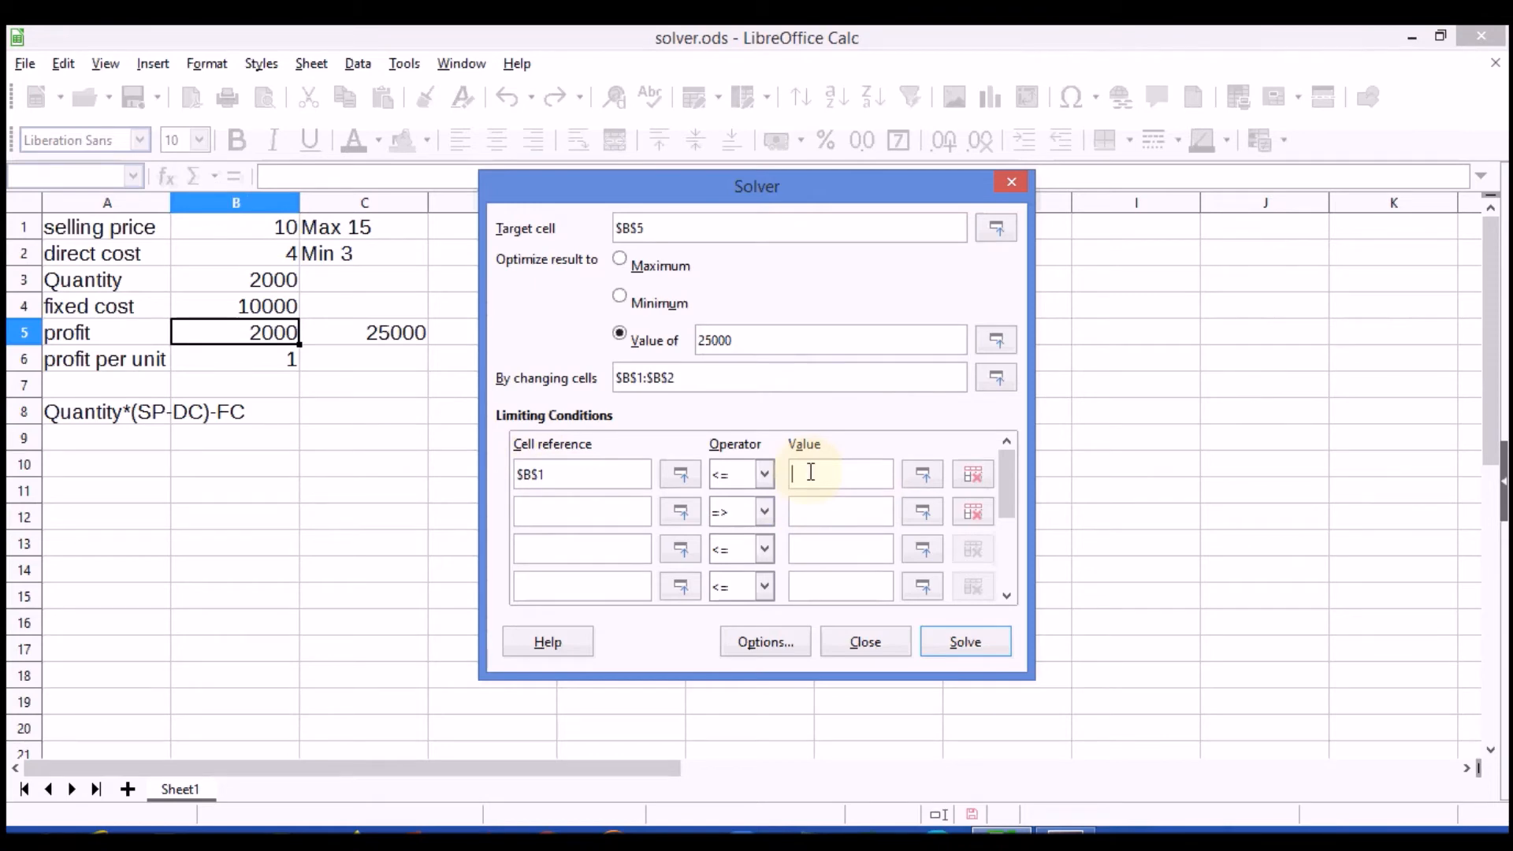
text(15)
click(284, 252)
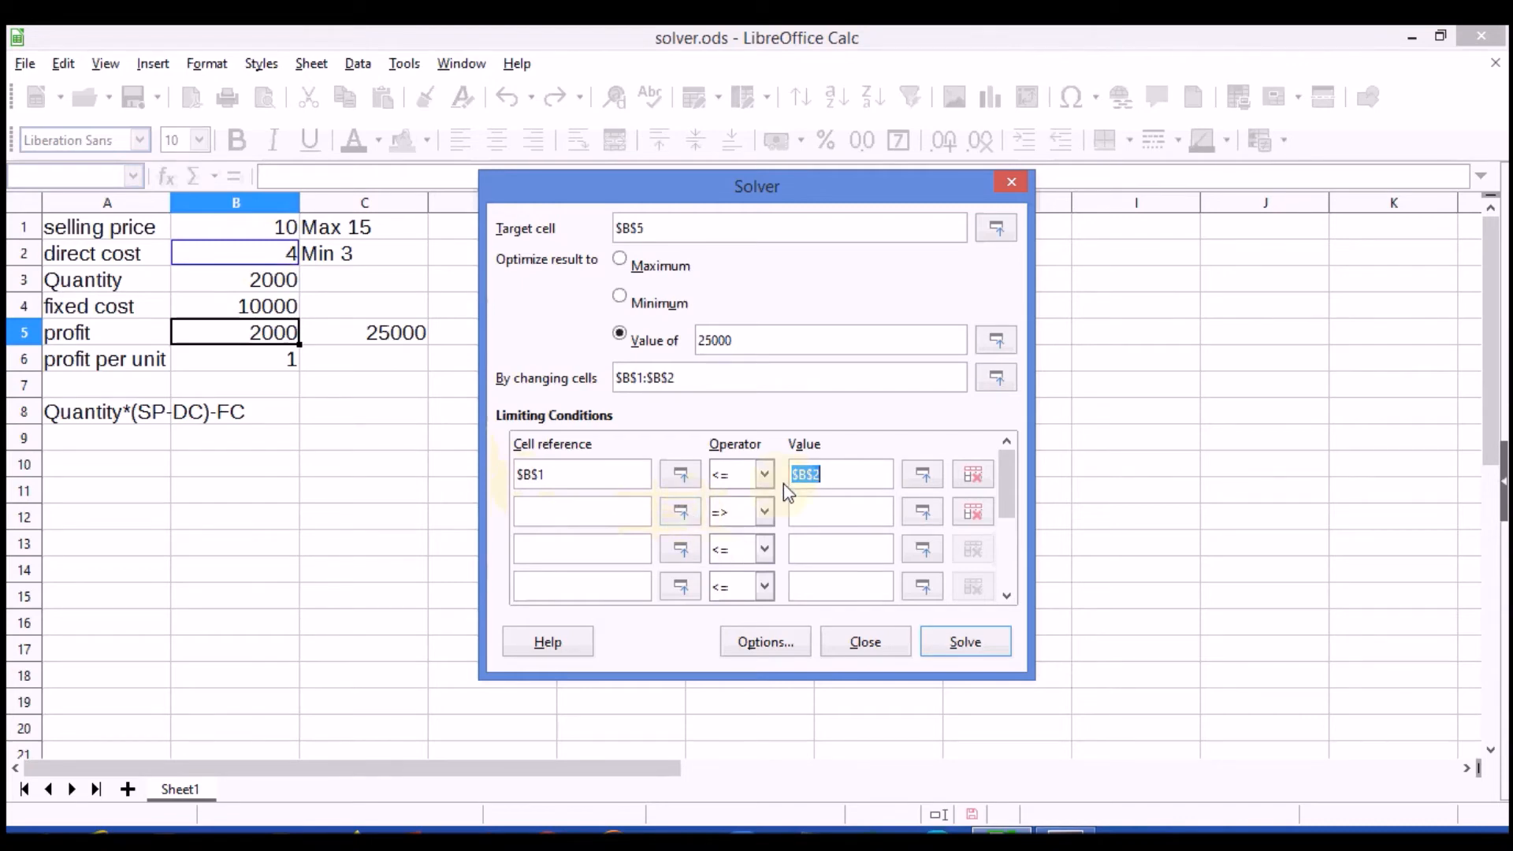
key(BackSpace)
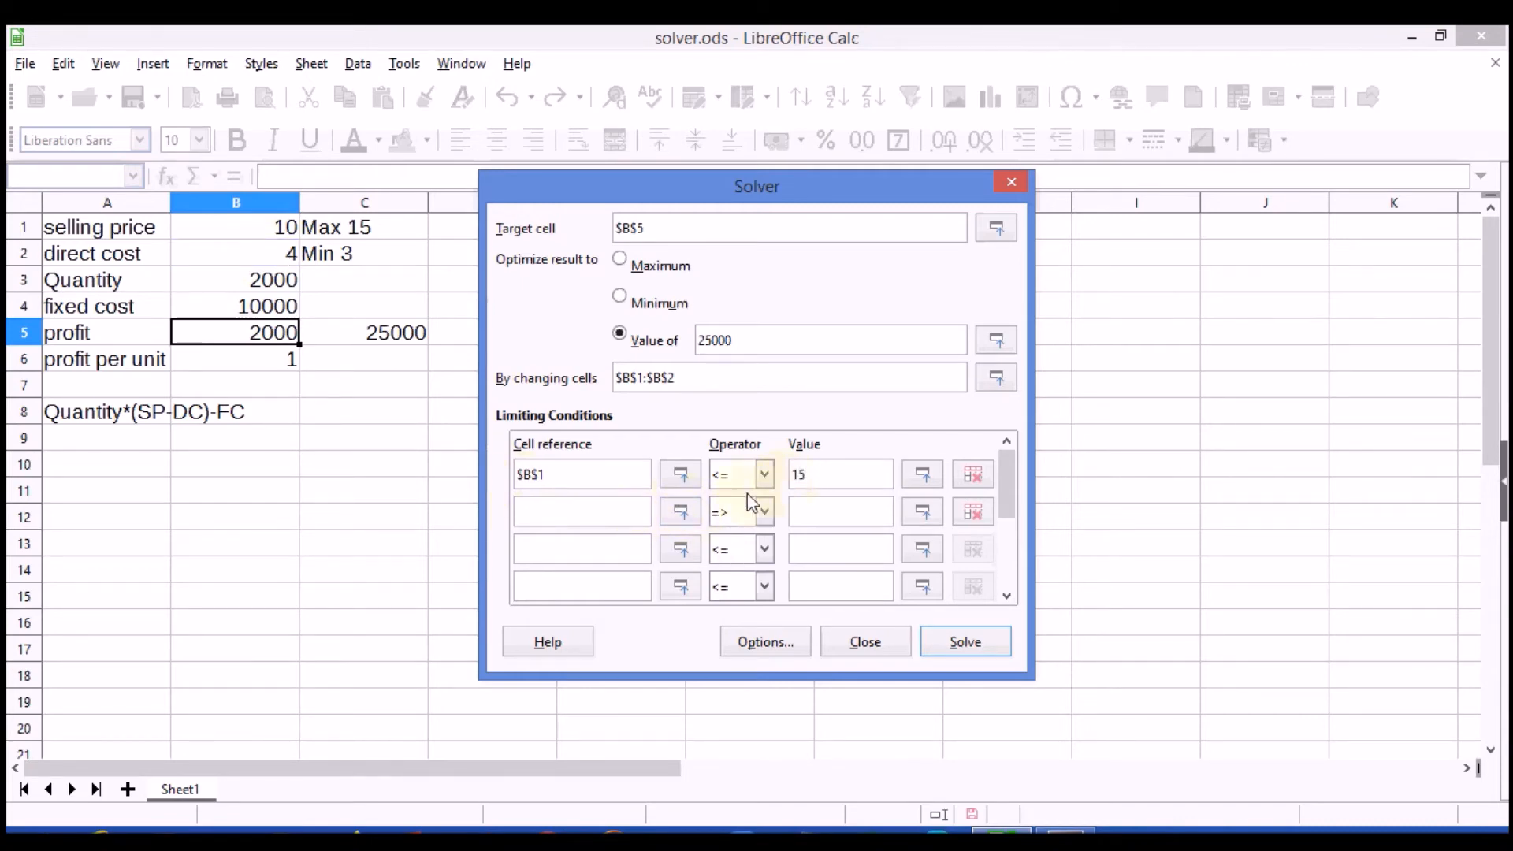
Define the second limiting condition so that the direct cost $B$2 is => 3, and run the Solver
click(270, 253)
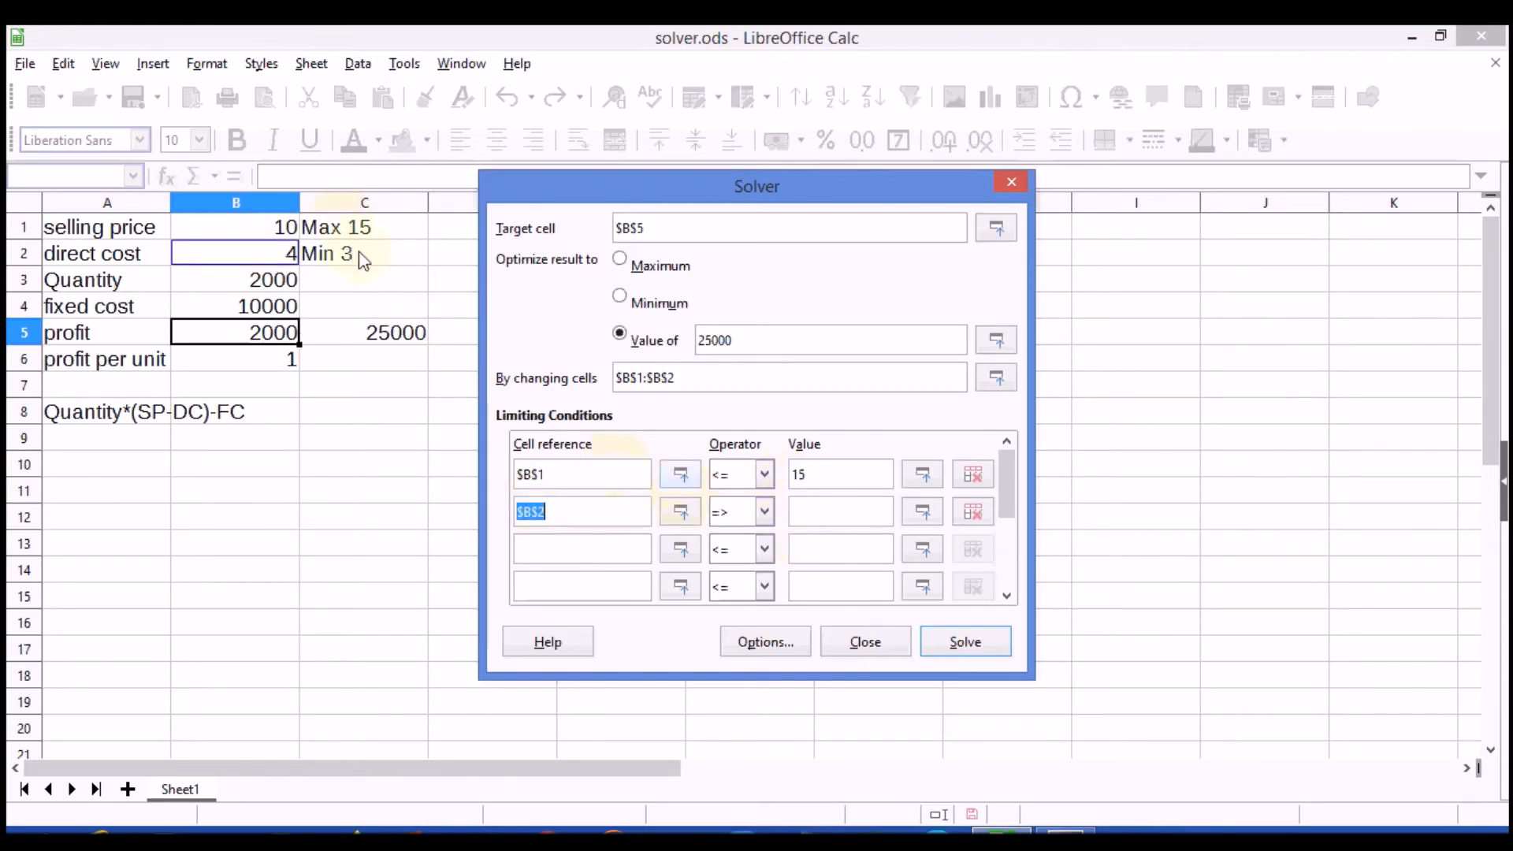
click(834, 511)
text(3)
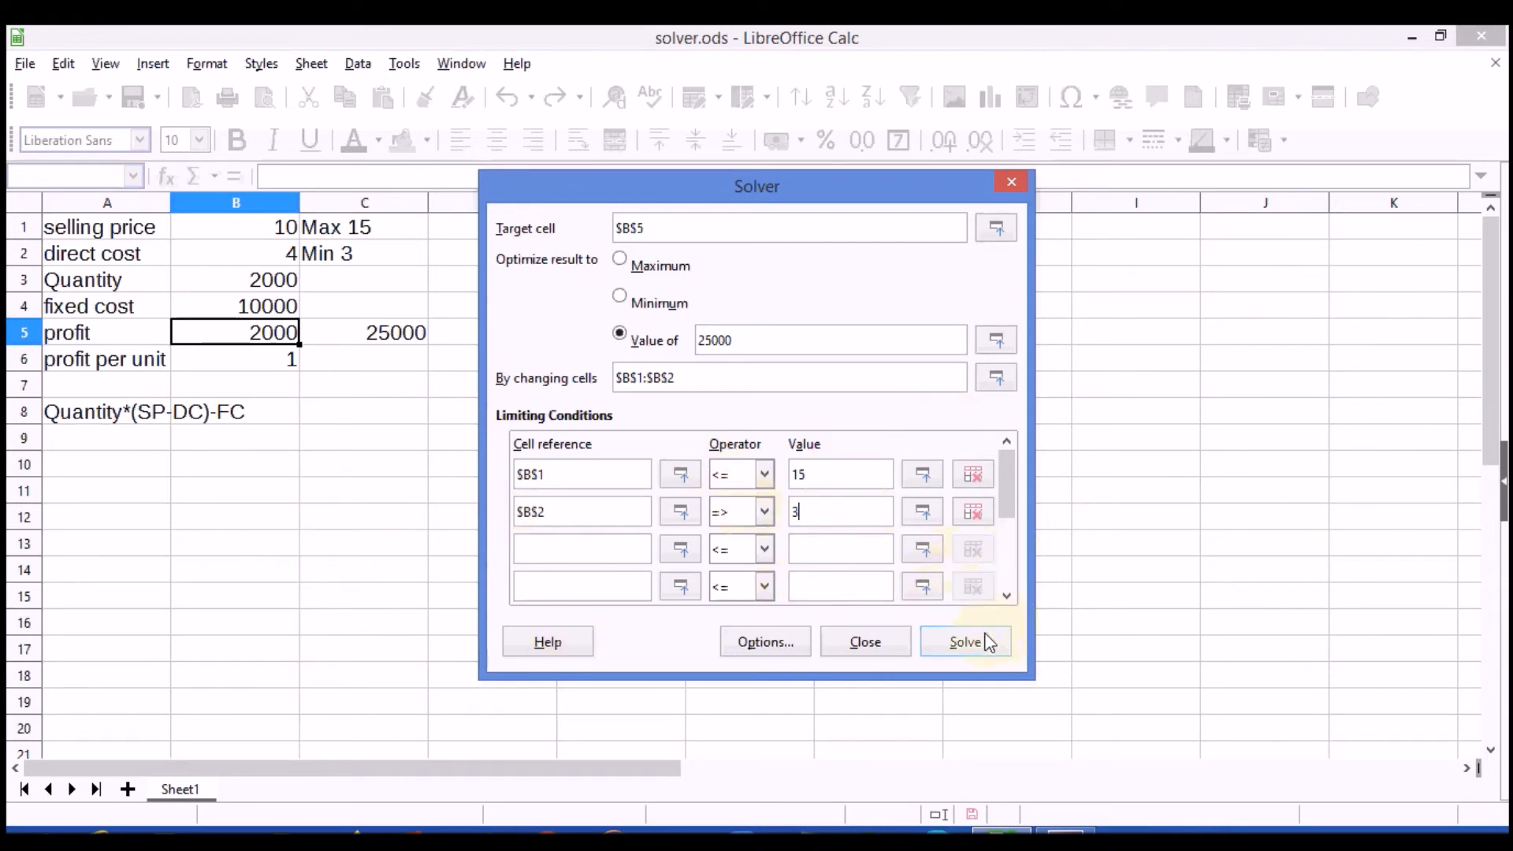
click(971, 659)
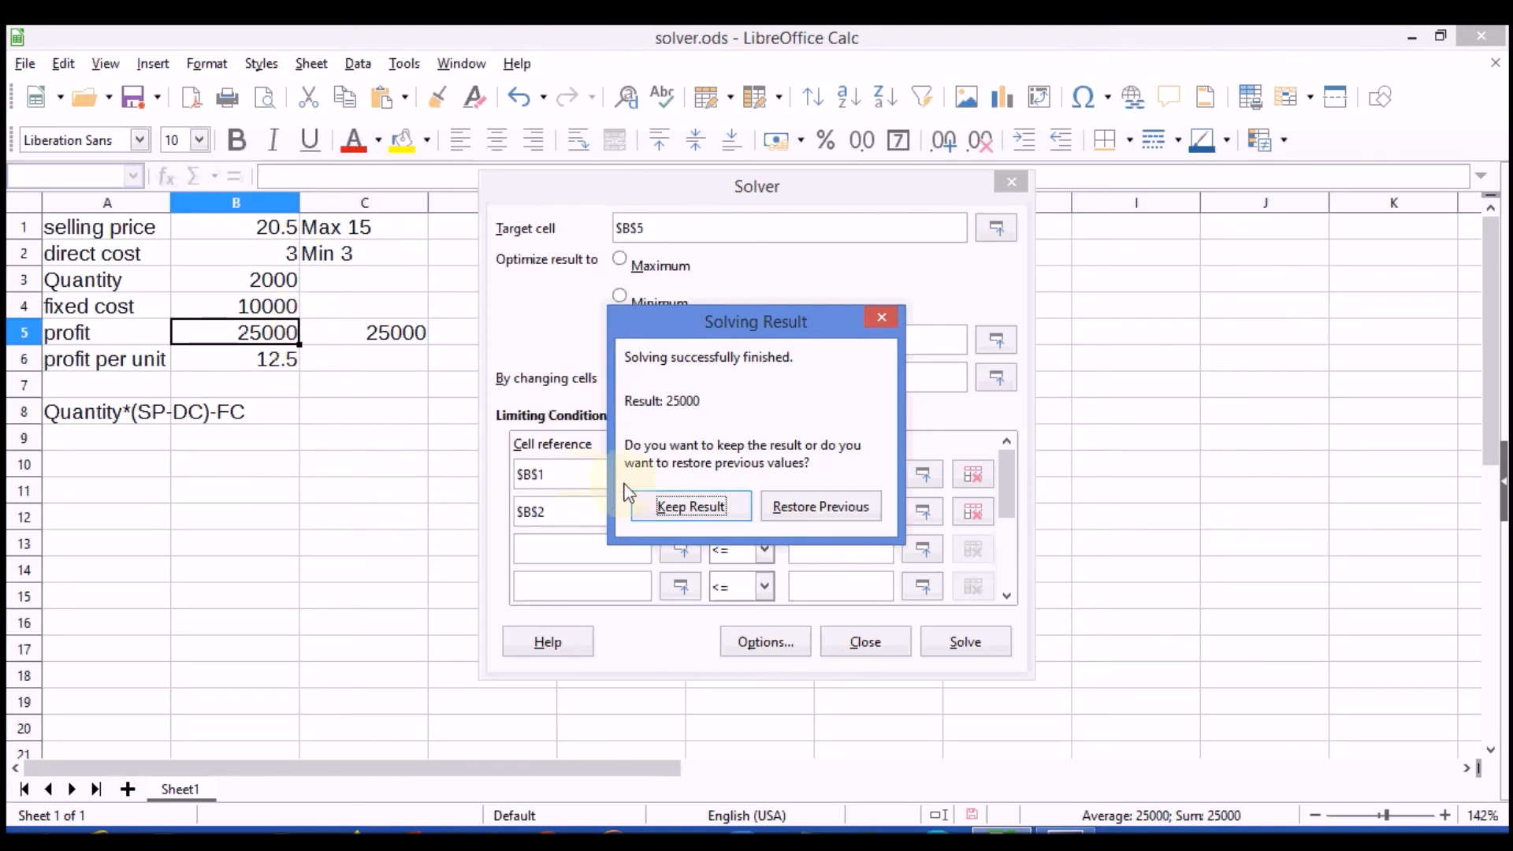
Restore the previous cell values and set the Solver's changing cells to the quantity cell $B$3
click(828, 513)
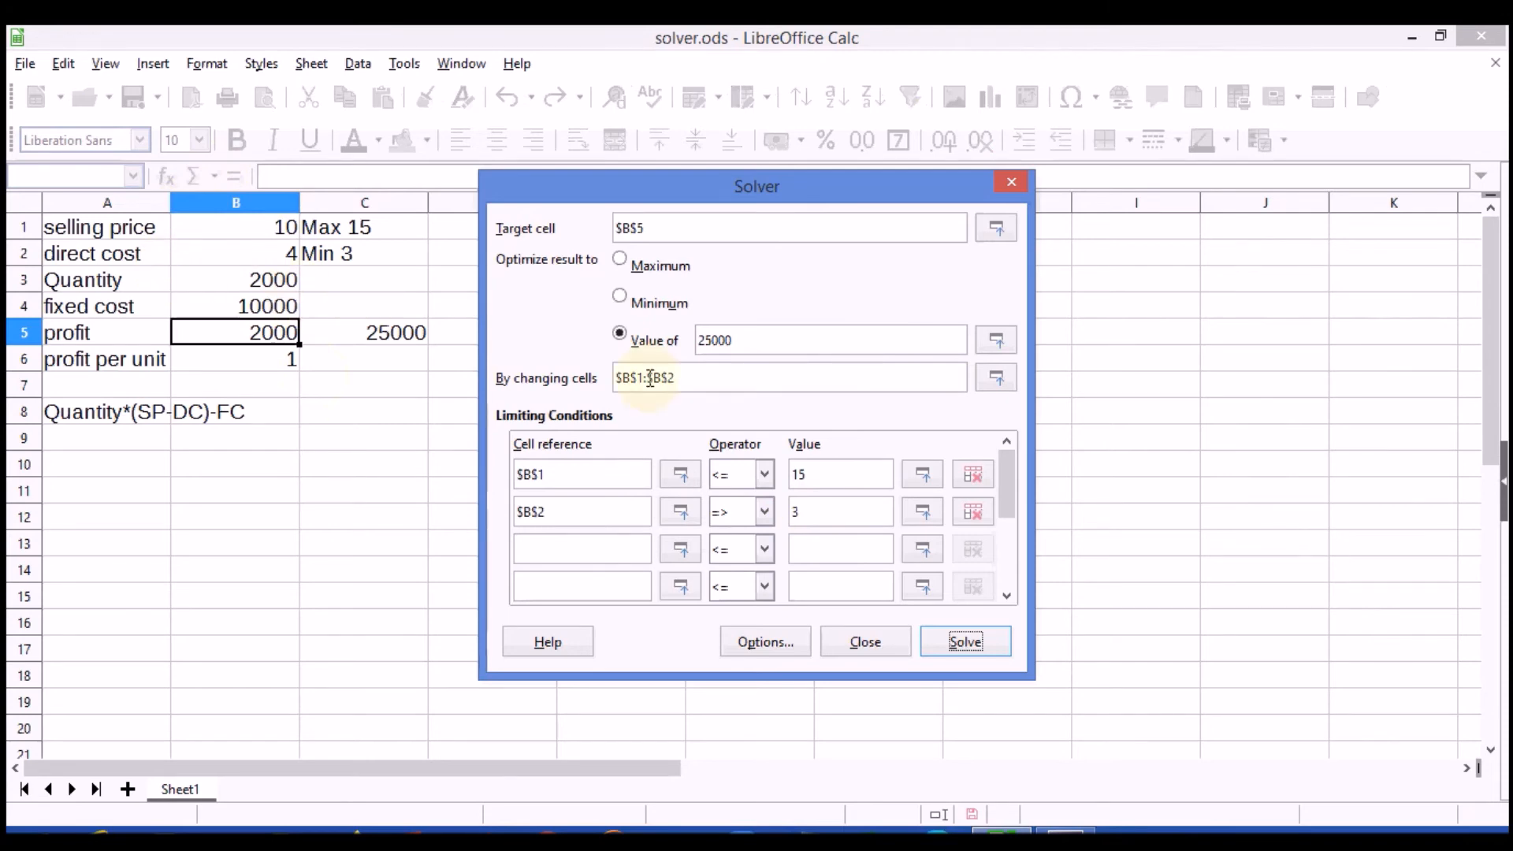
click(266, 285)
click(289, 230)
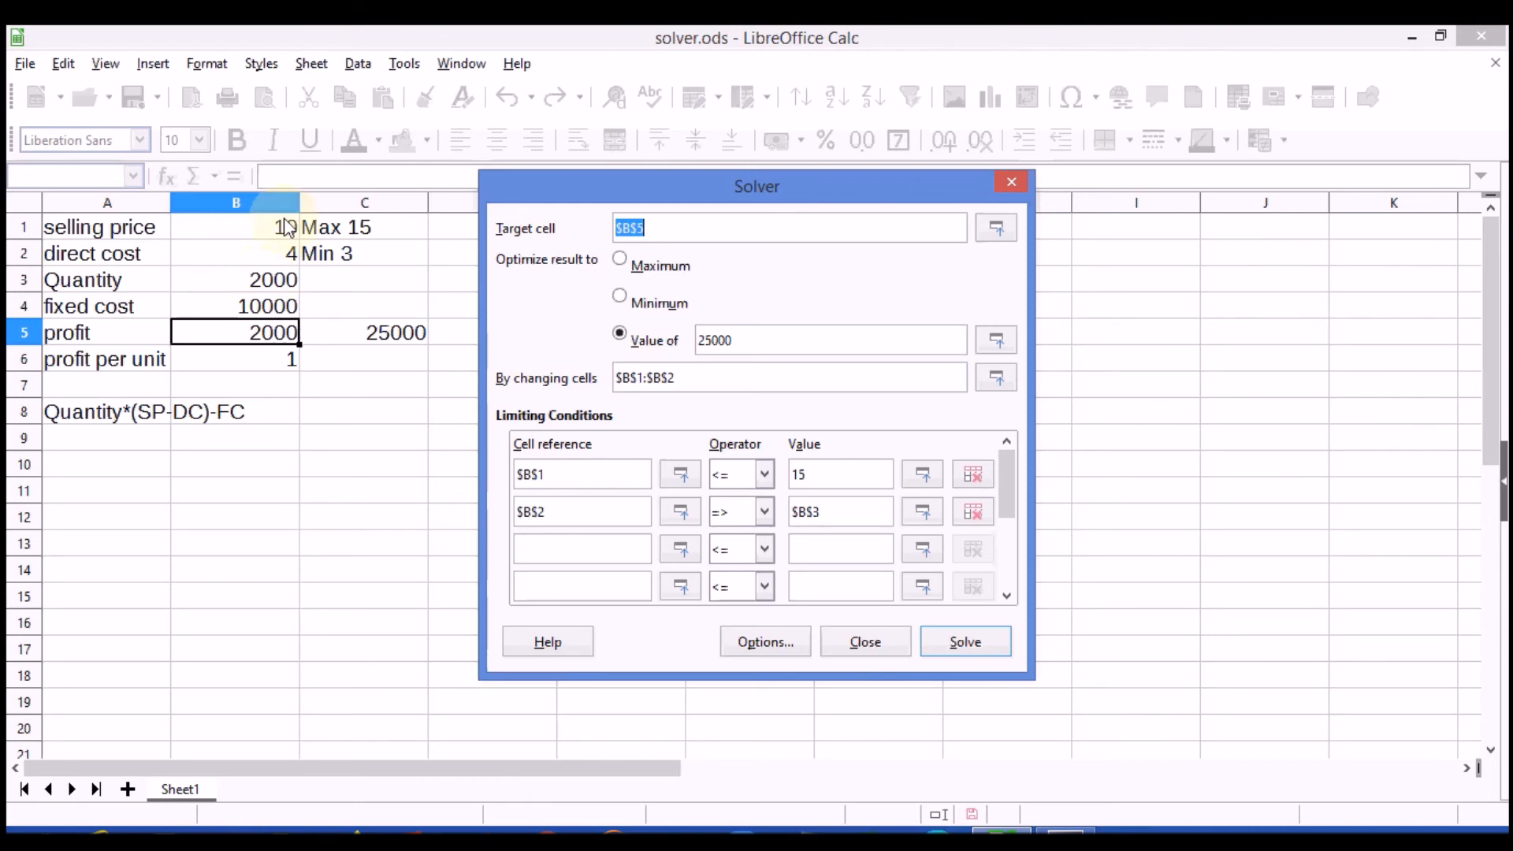
click(686, 379)
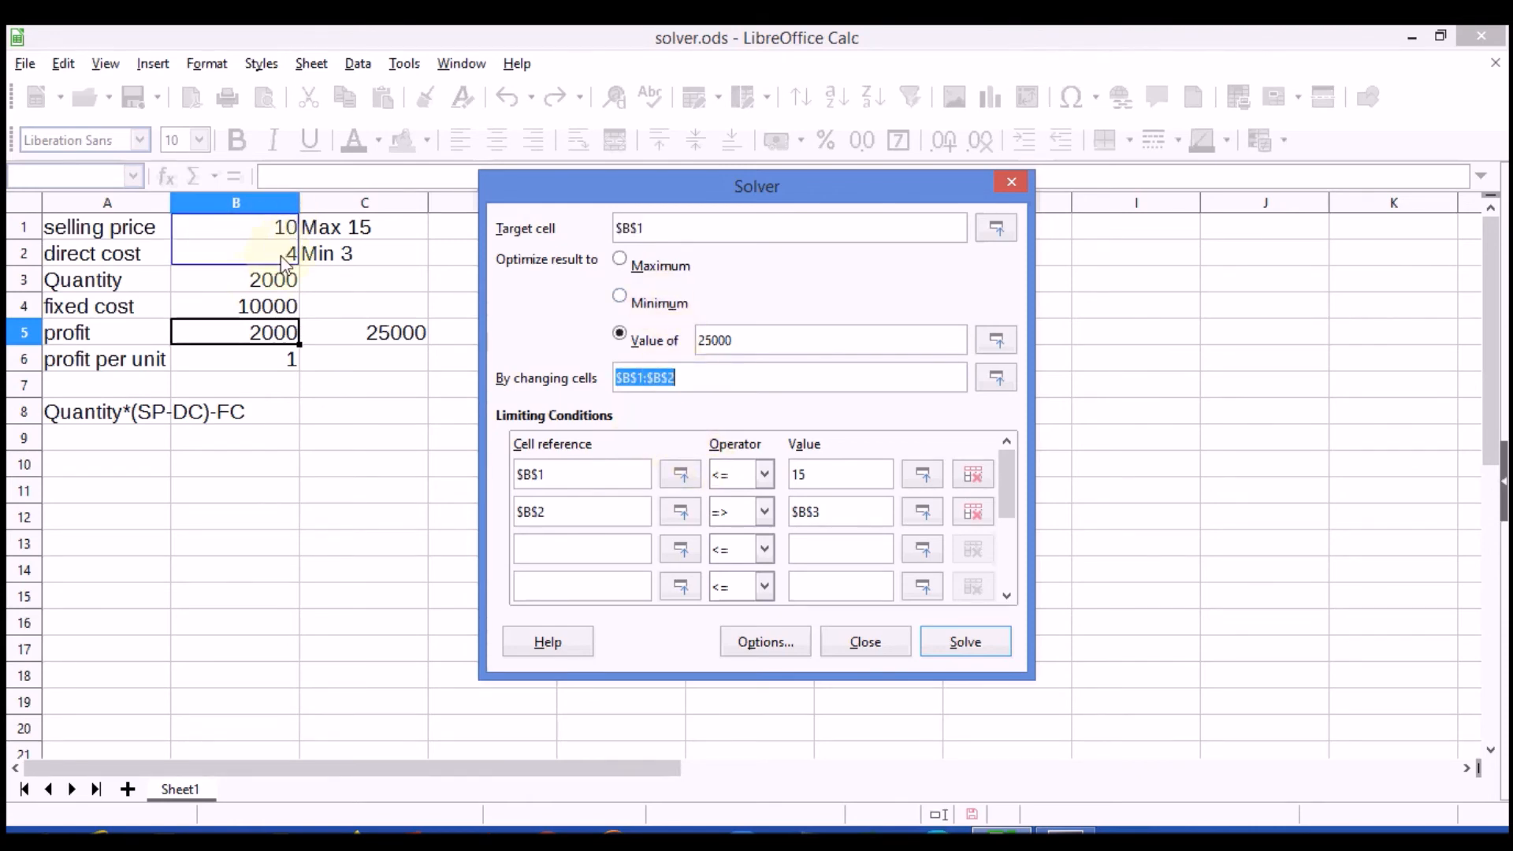
drag(293, 264, 303, 289)
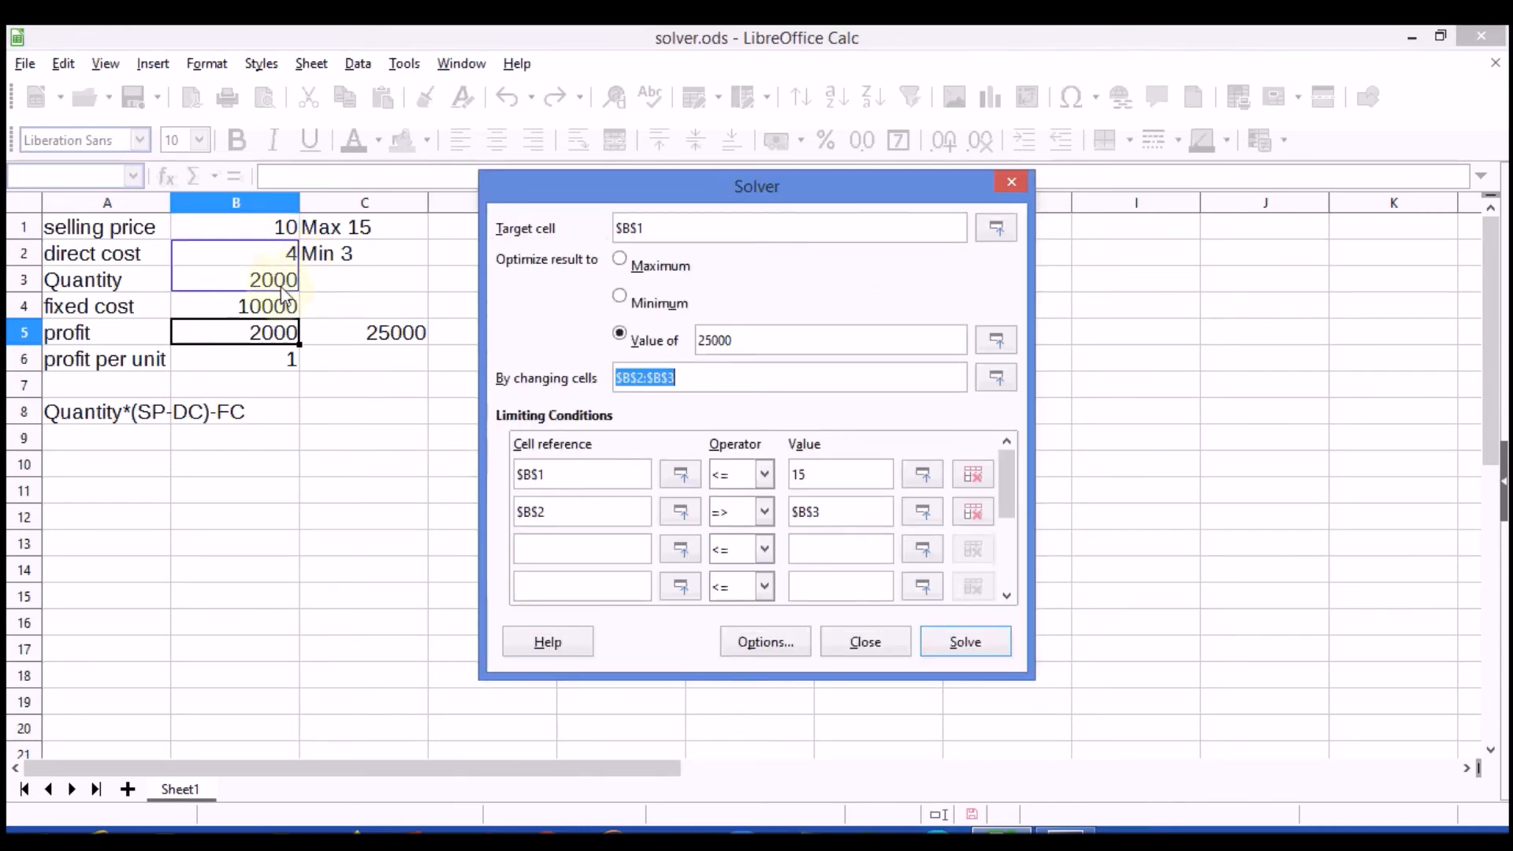
click(279, 283)
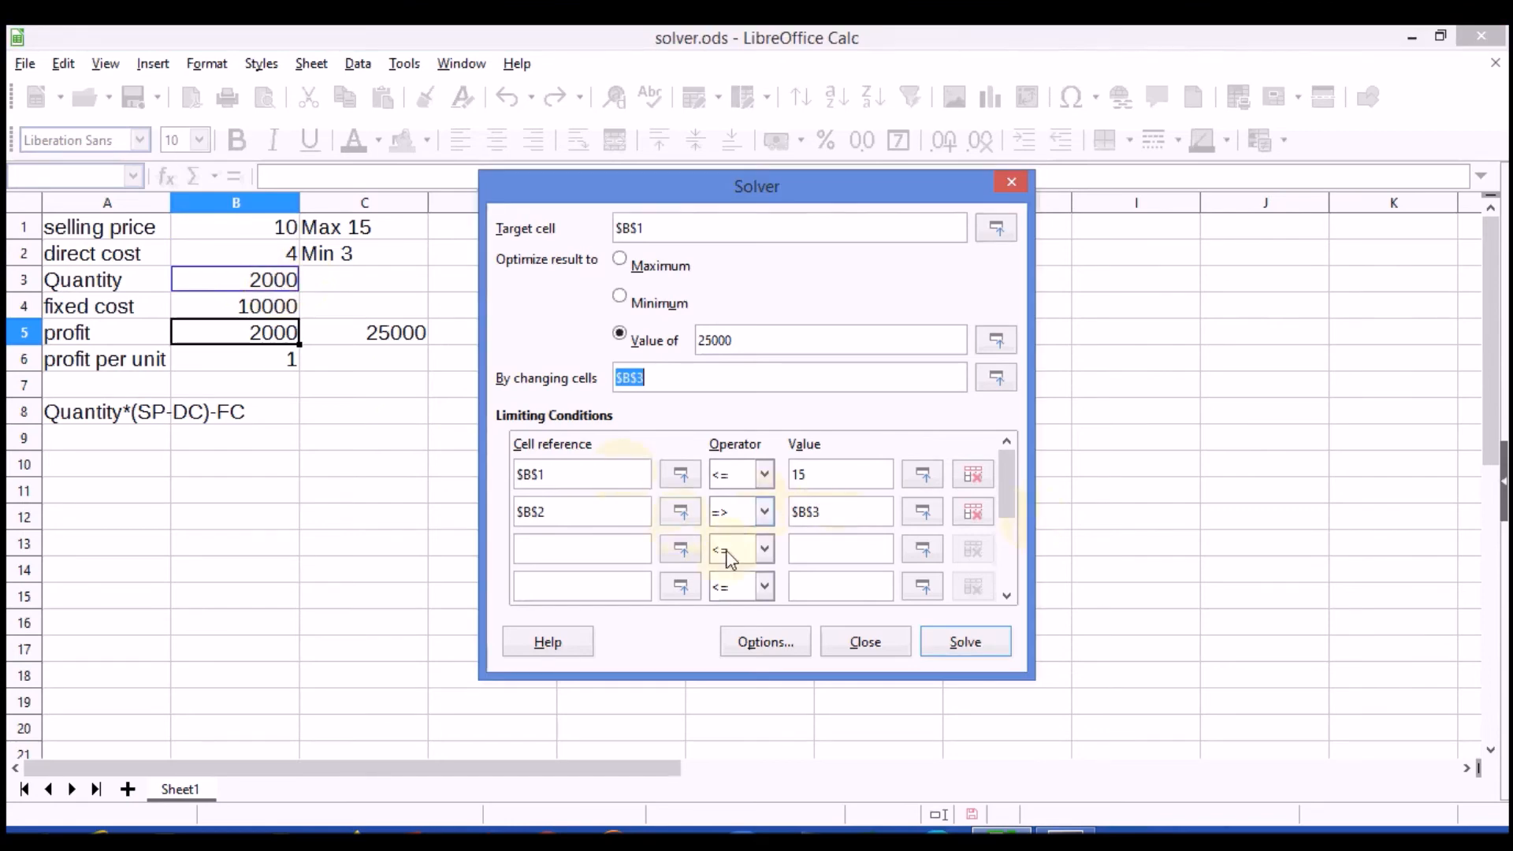
Correct the second limiting condition so that the direct cost $B$2 is compared with the value 3
double_click(824, 512)
key(BackSpace)
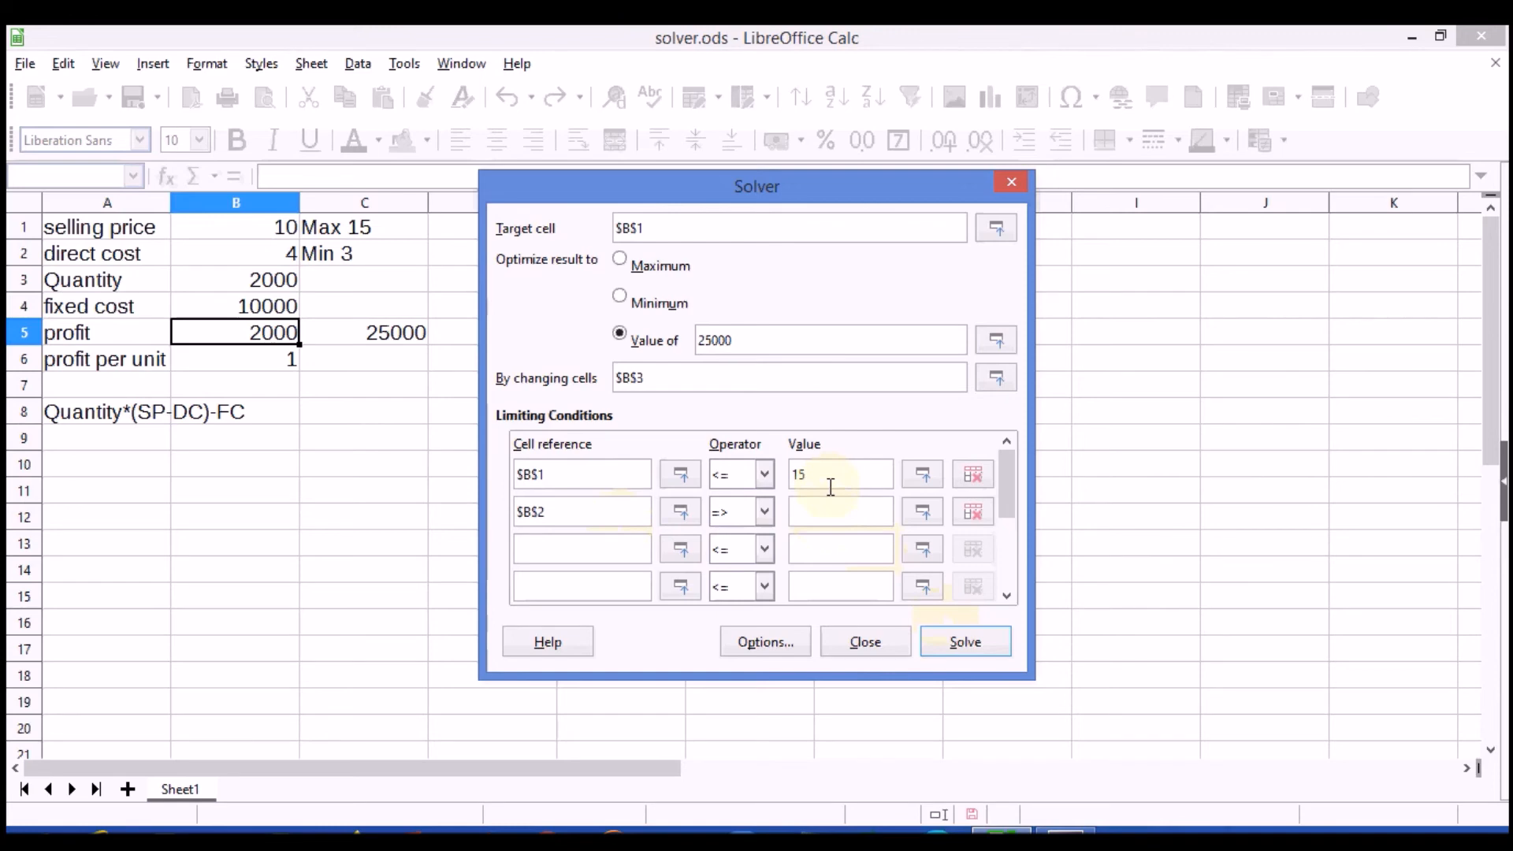
text(3)
Add a third limiting condition so that the quantity $B$3 is <= 5000, and run the Solver
click(591, 550)
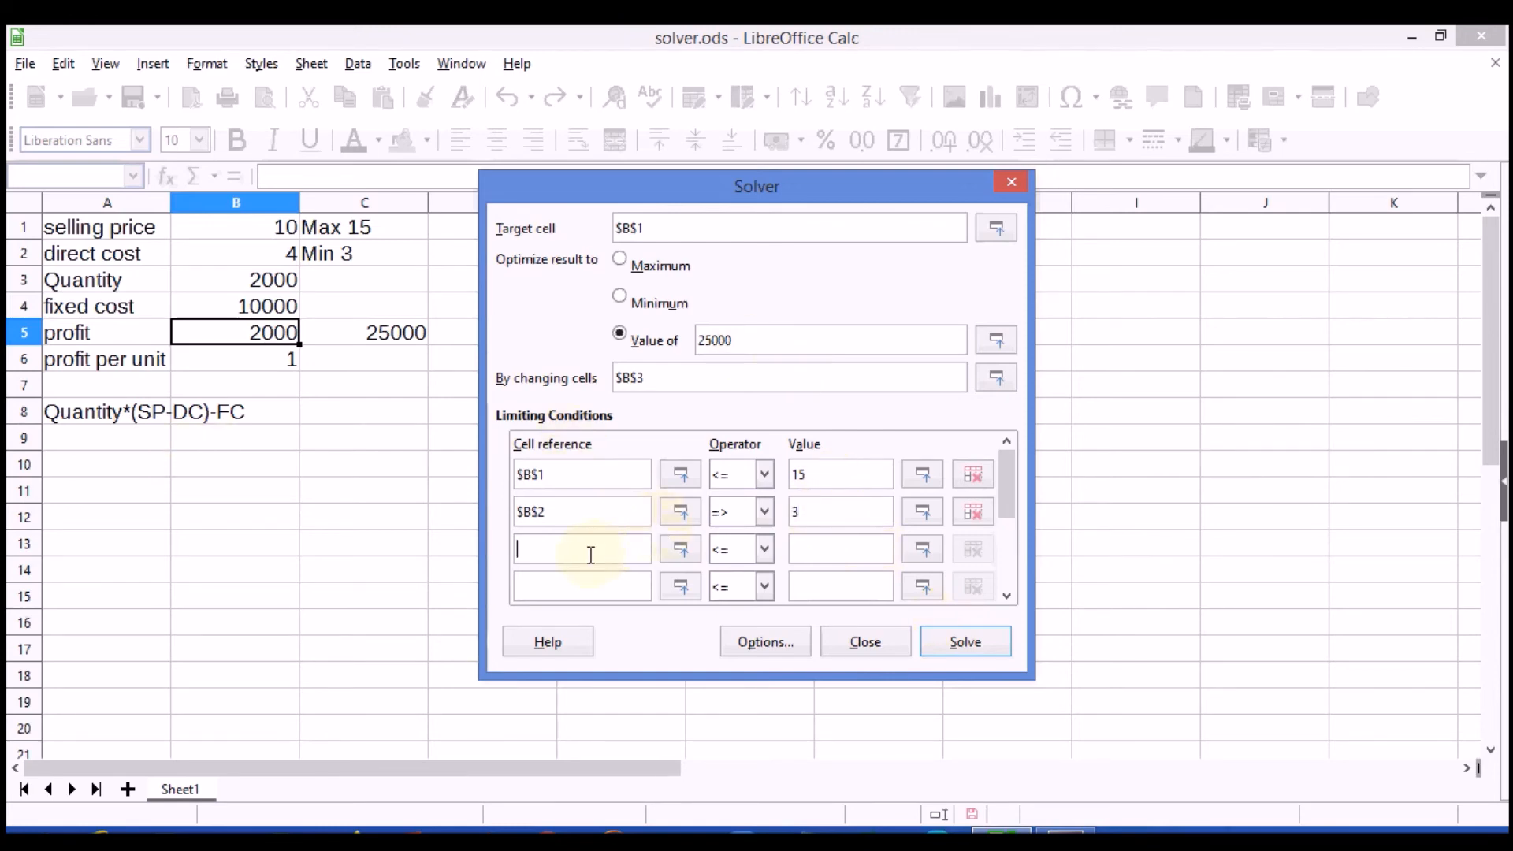
click(272, 280)
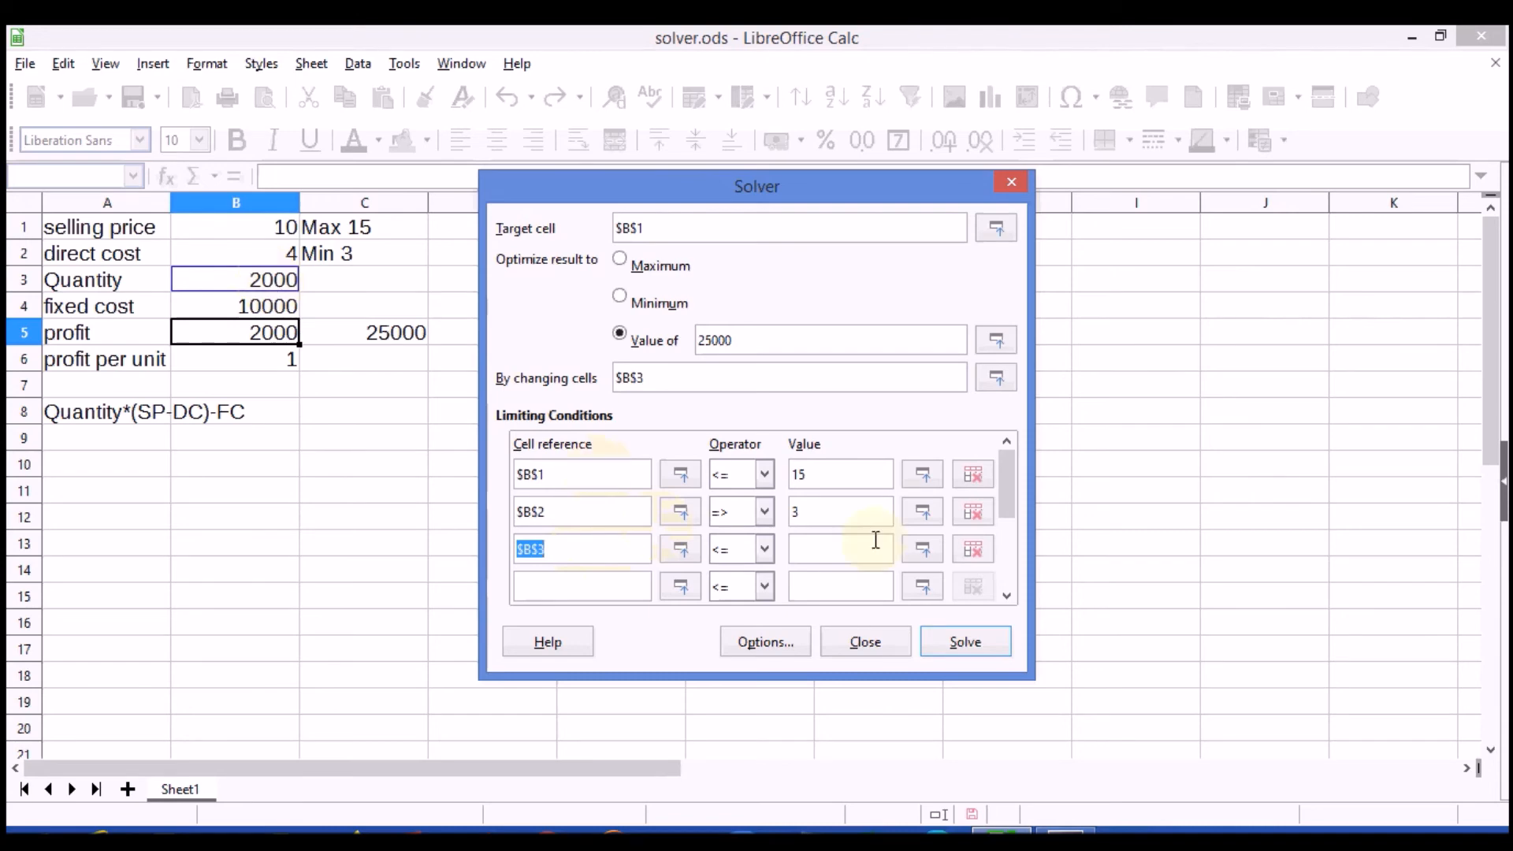
click(822, 551)
text(5000)
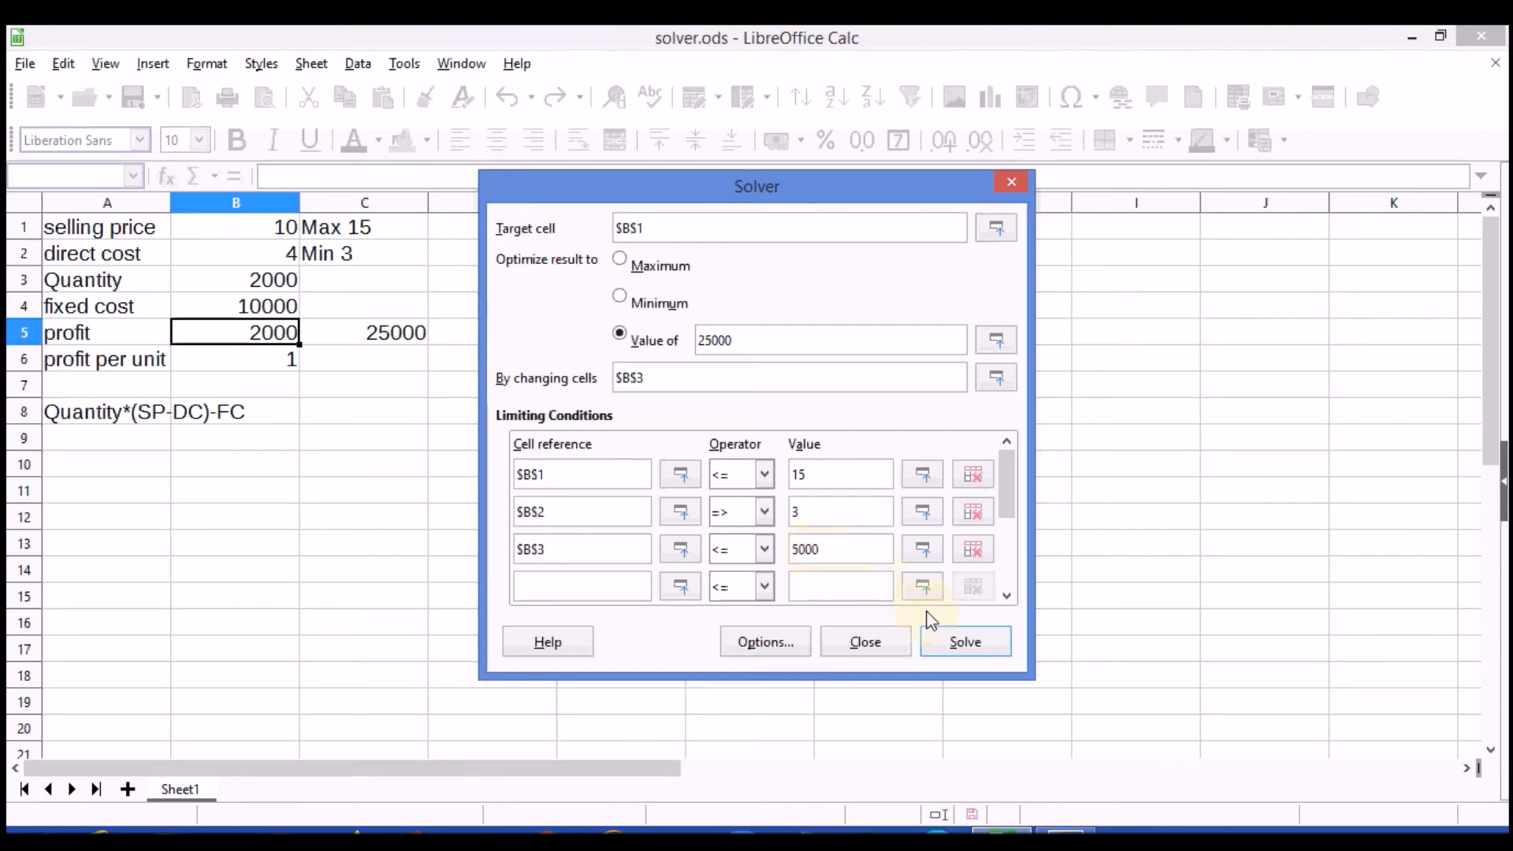
click(966, 643)
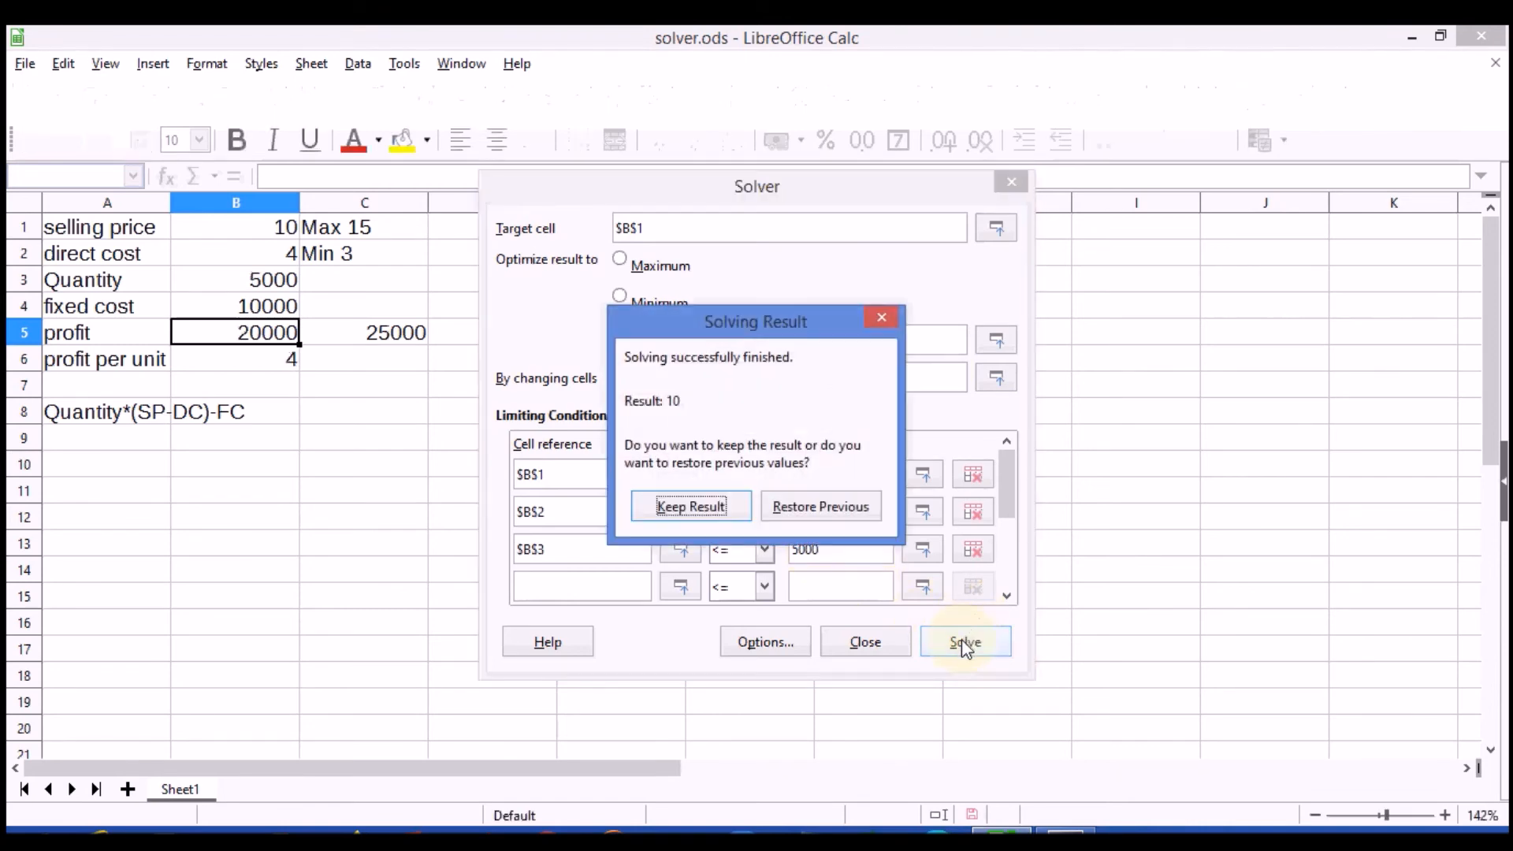
Dismiss the solving result without keeping it and set the target cell to the profit cell $B$5
click(879, 316)
click(650, 229)
click(246, 339)
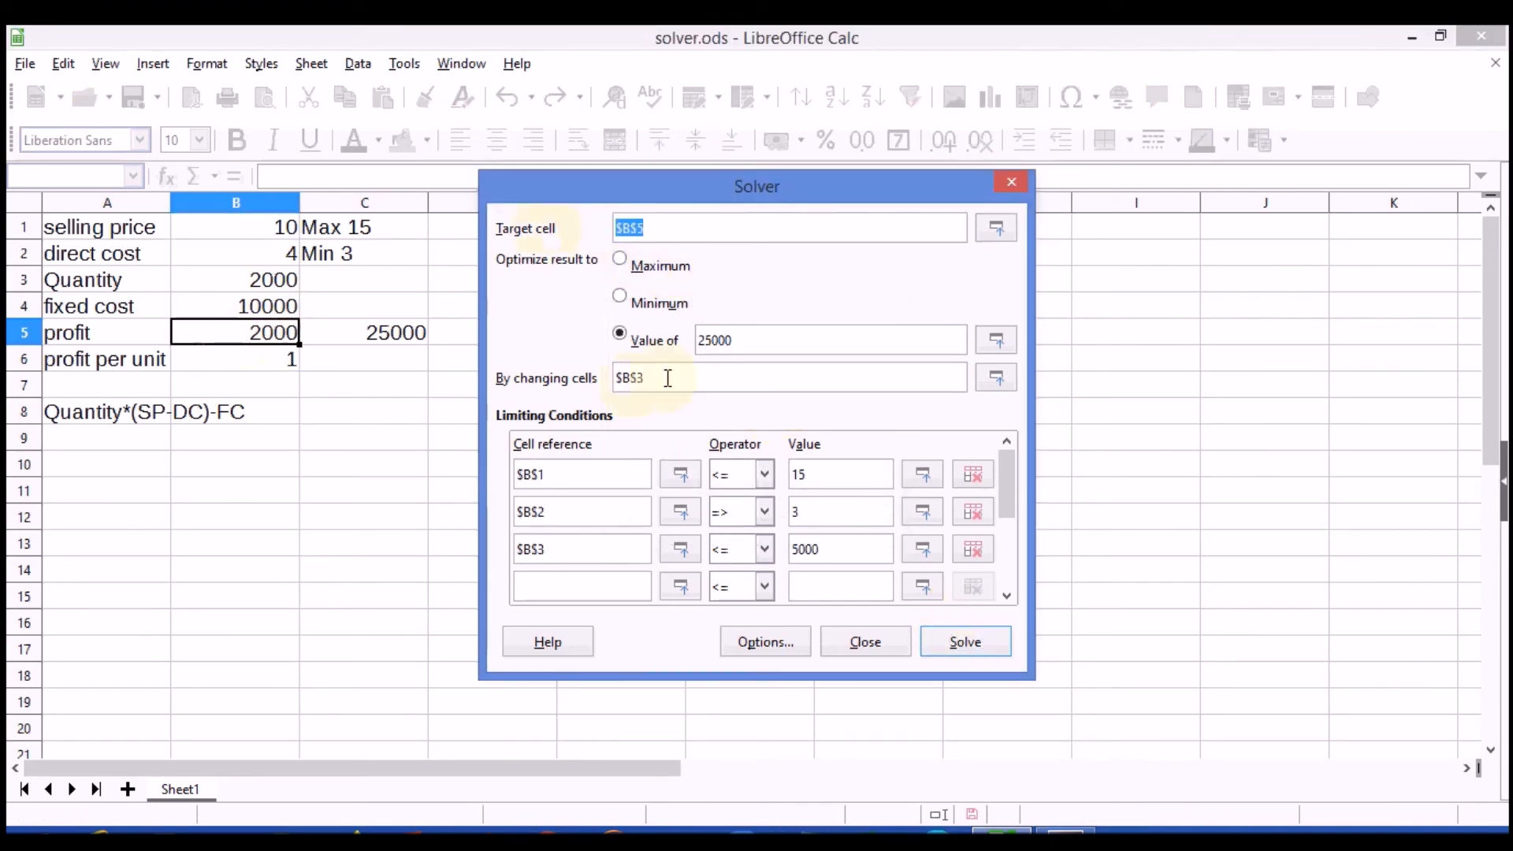
Set the target value that the Solver should reach to 50000
double_click(745, 342)
text(6)
key(BackSpace)
text(50000)
Set the changing cells to the selling price, direct cost and quantity range $B$1:$B$3, then solve and keep the result
click(649, 372)
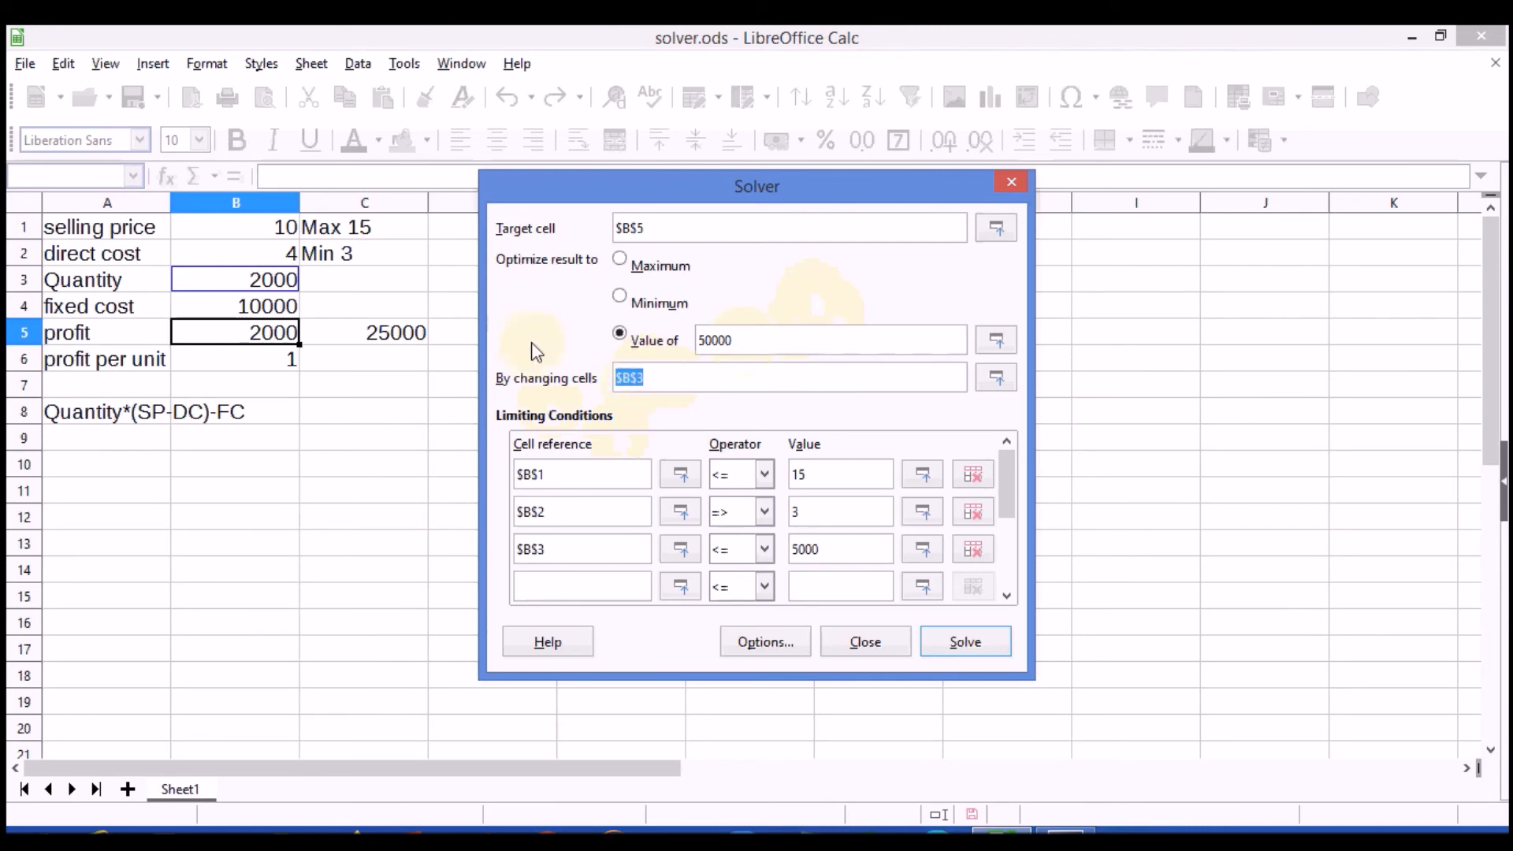
click(263, 235)
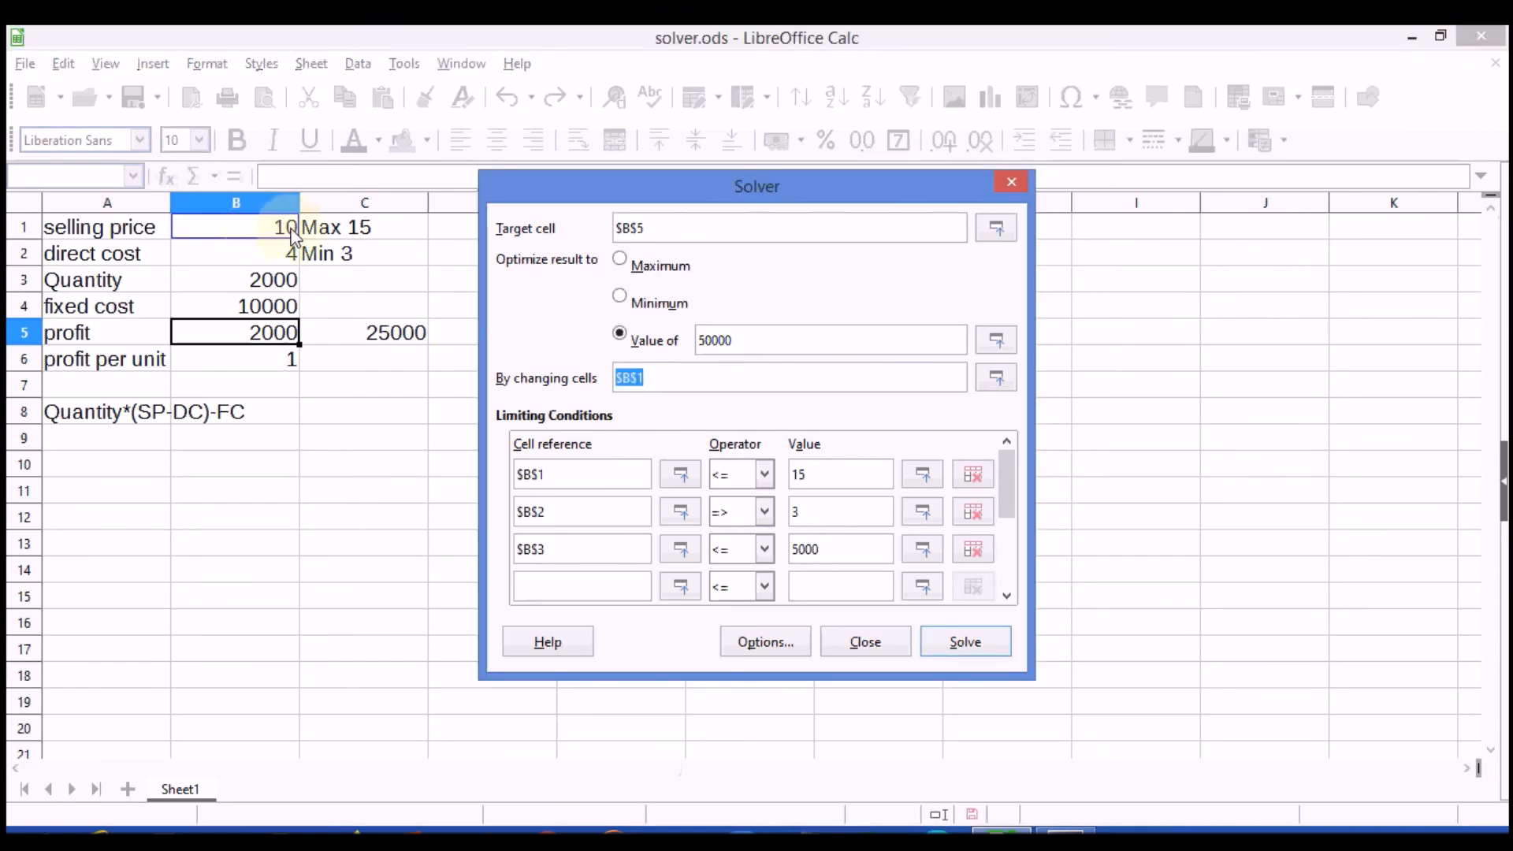
drag(299, 237, 298, 286)
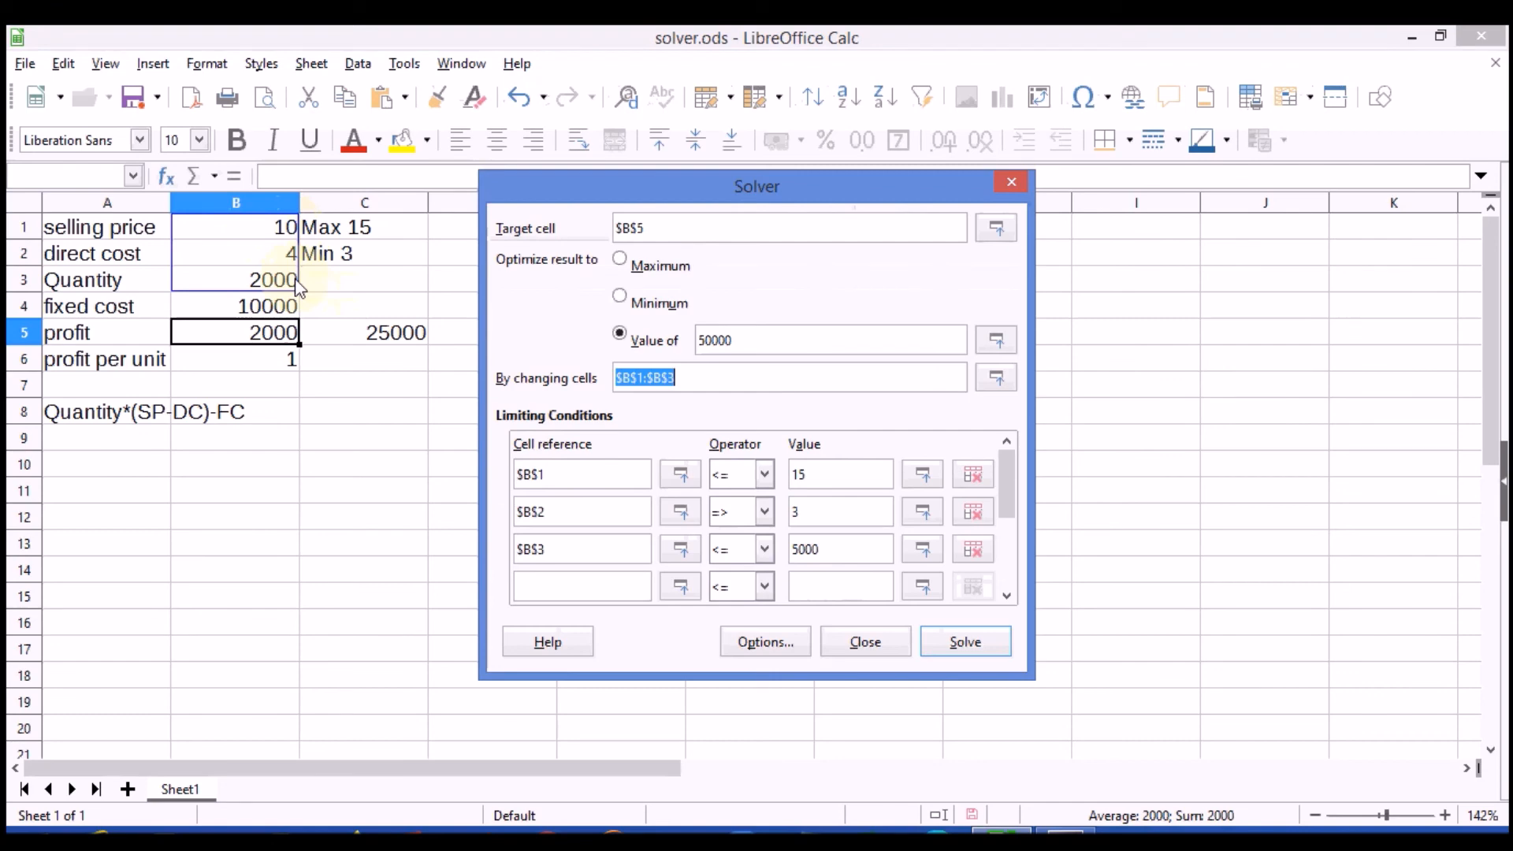
click(692, 379)
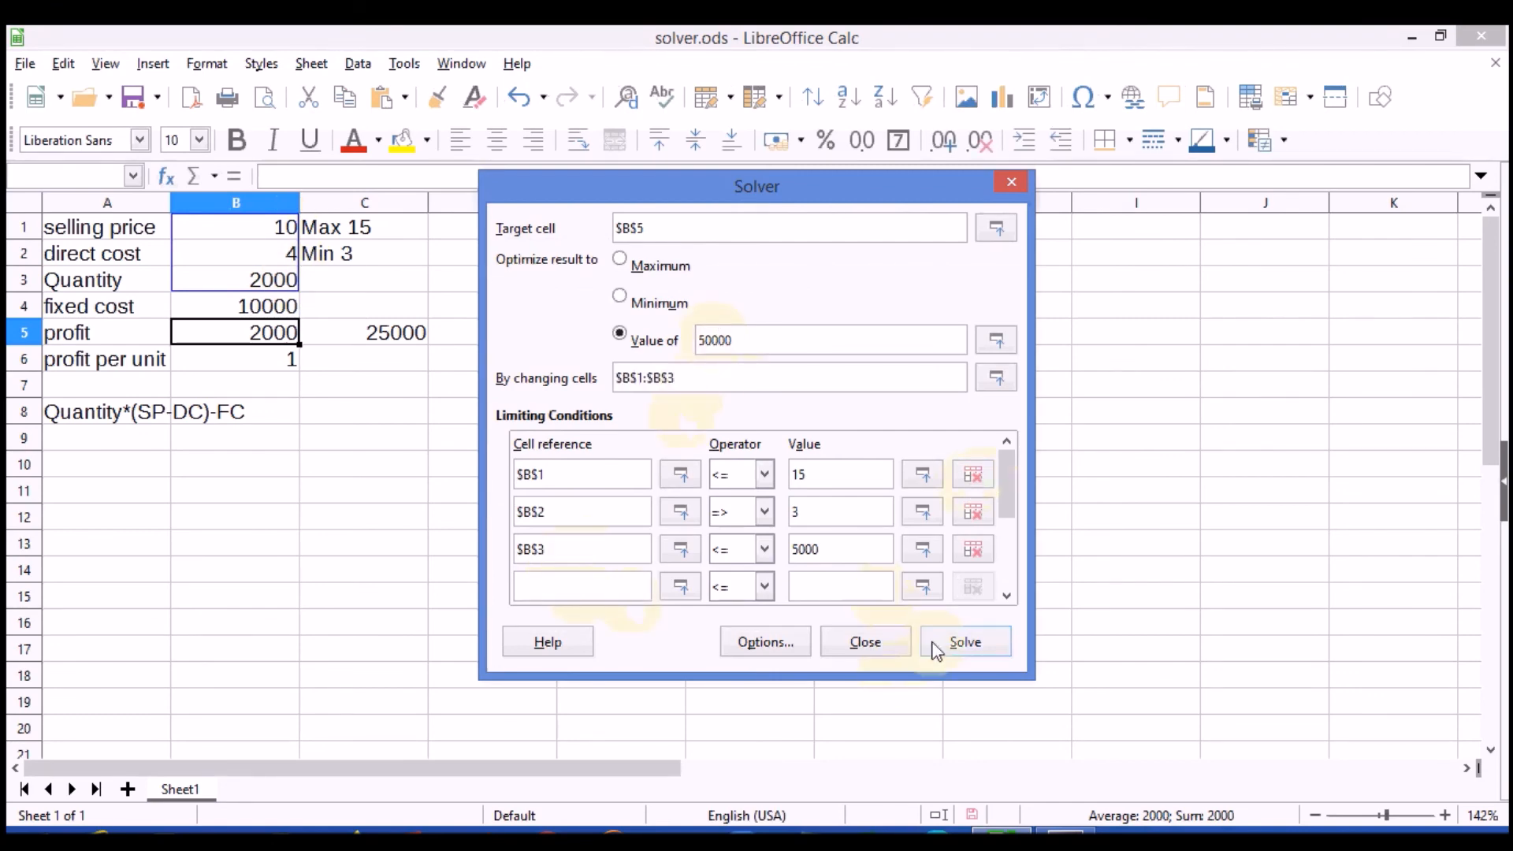
click(976, 644)
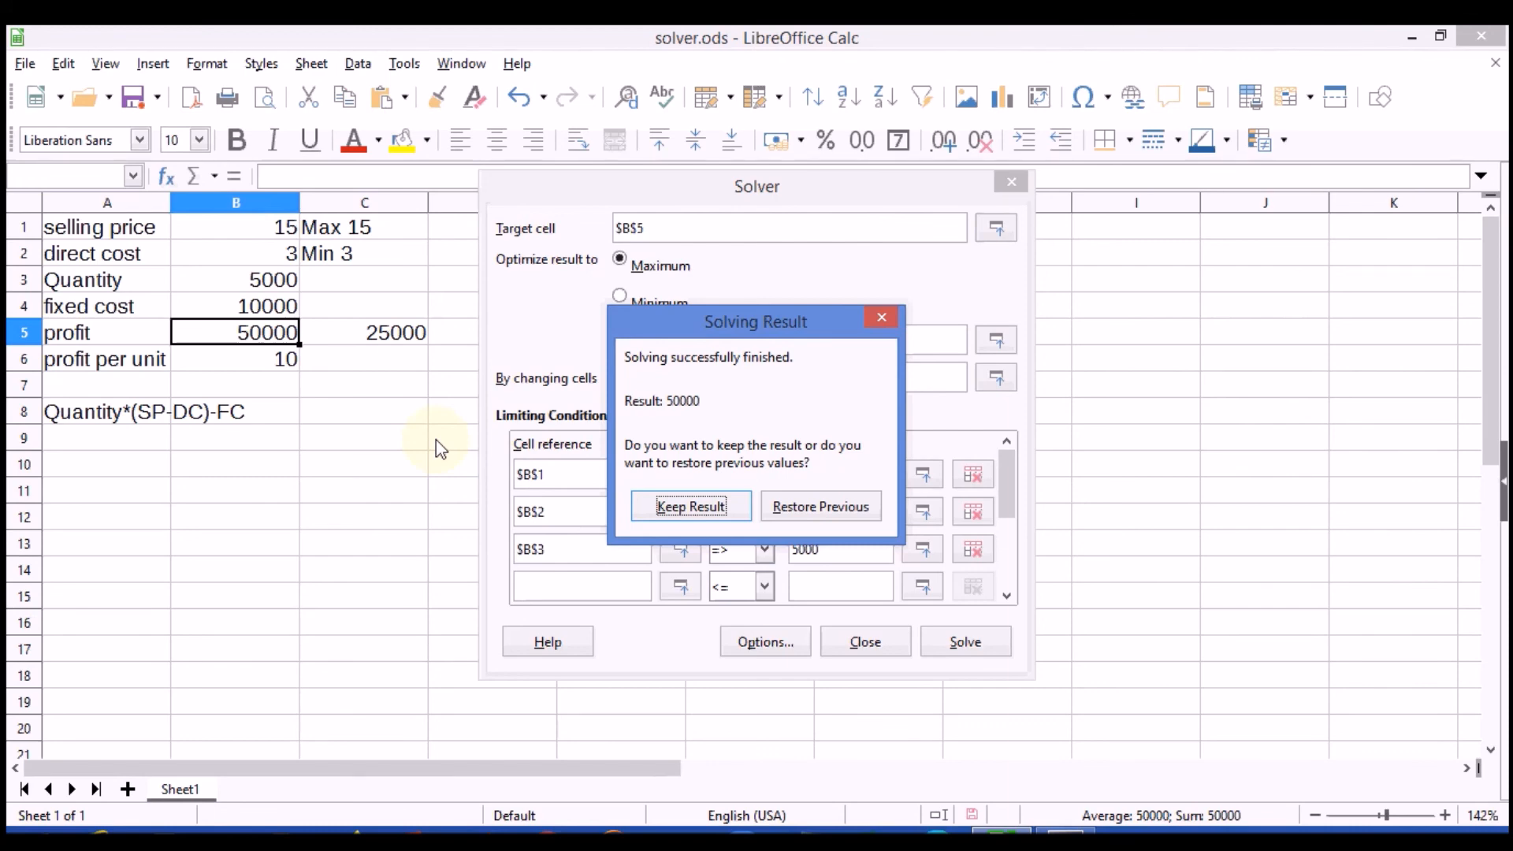
click(689, 509)
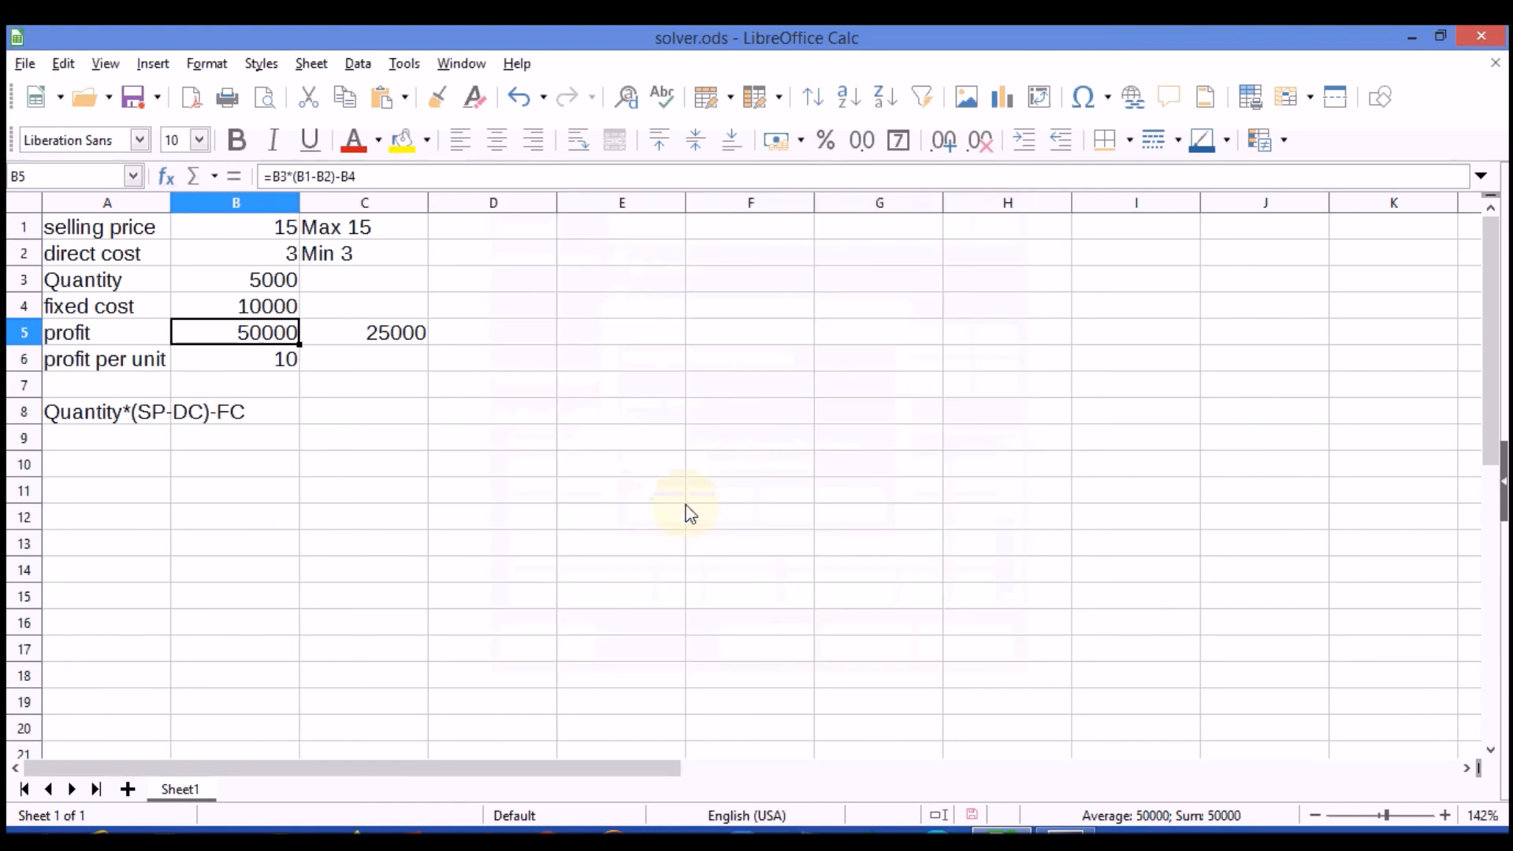